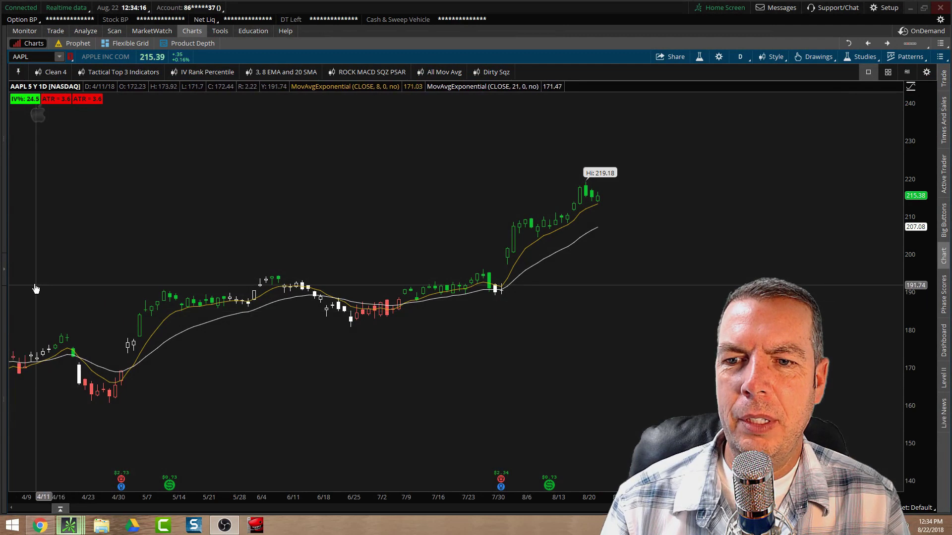
Expand and resize the collapsed gadget sidebar, add a Watchlist gadget to it, and enlarge the gadget to show more symbols
click(4, 271)
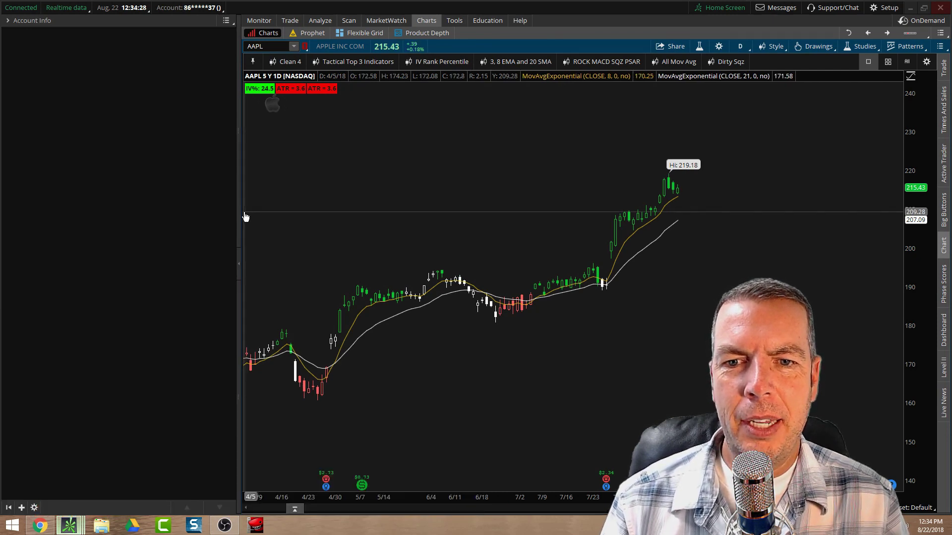
drag(240, 213, 213, 216)
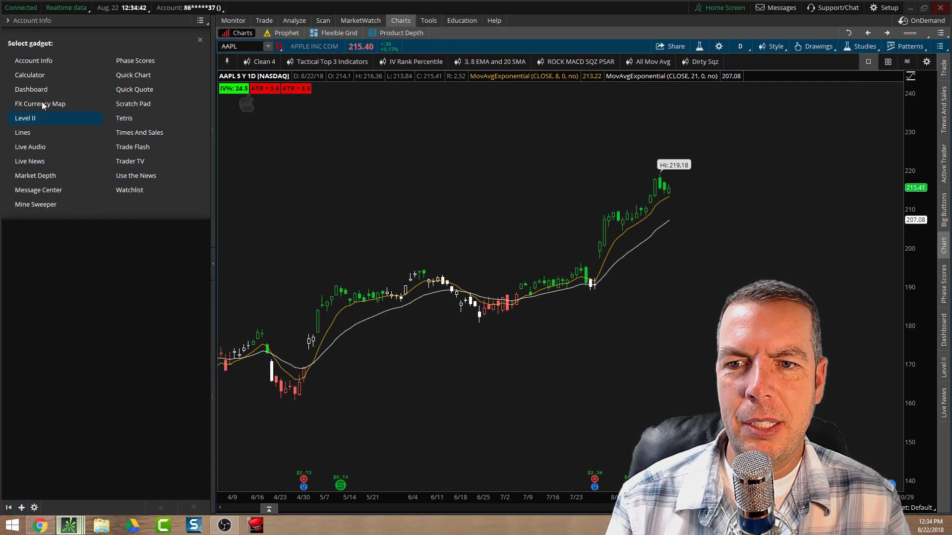
click(138, 192)
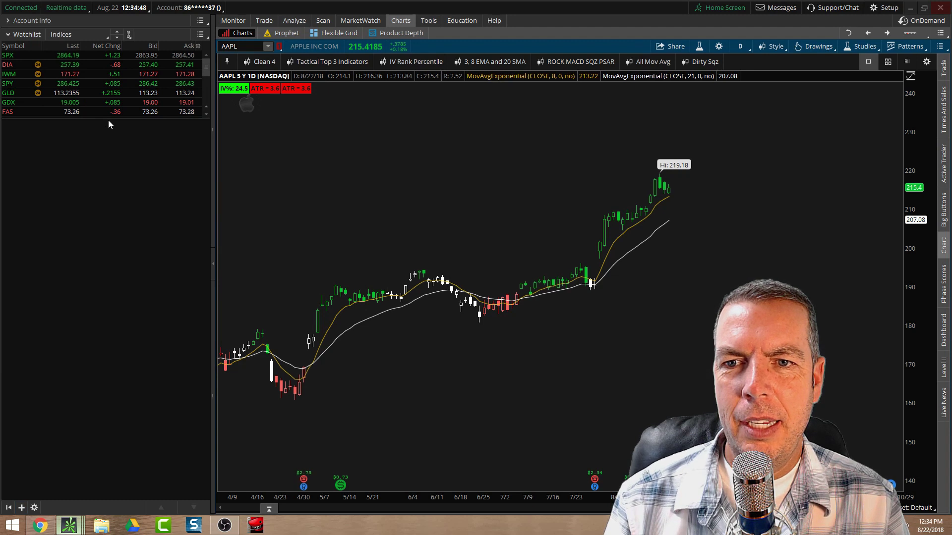
drag(108, 118, 111, 222)
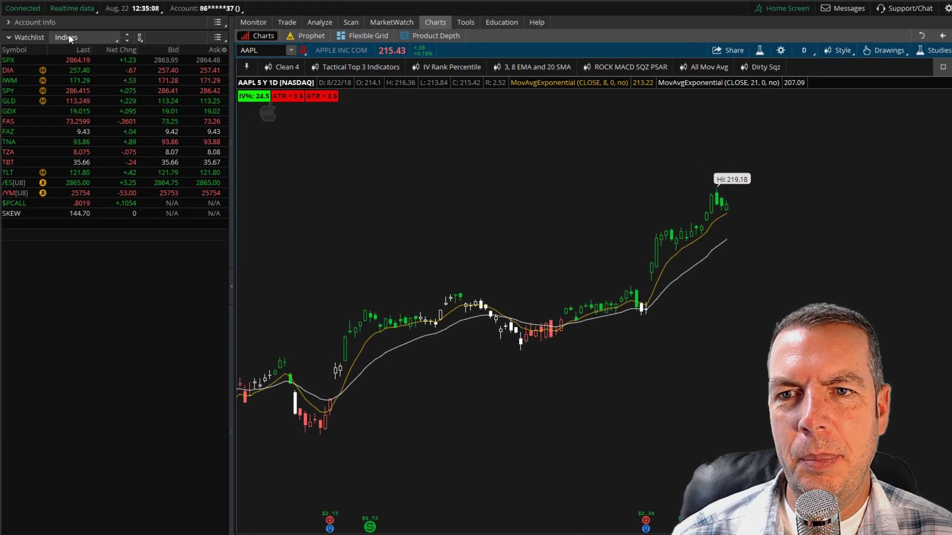
Start a new watchlist and name it "My Stocks"
click(68, 38)
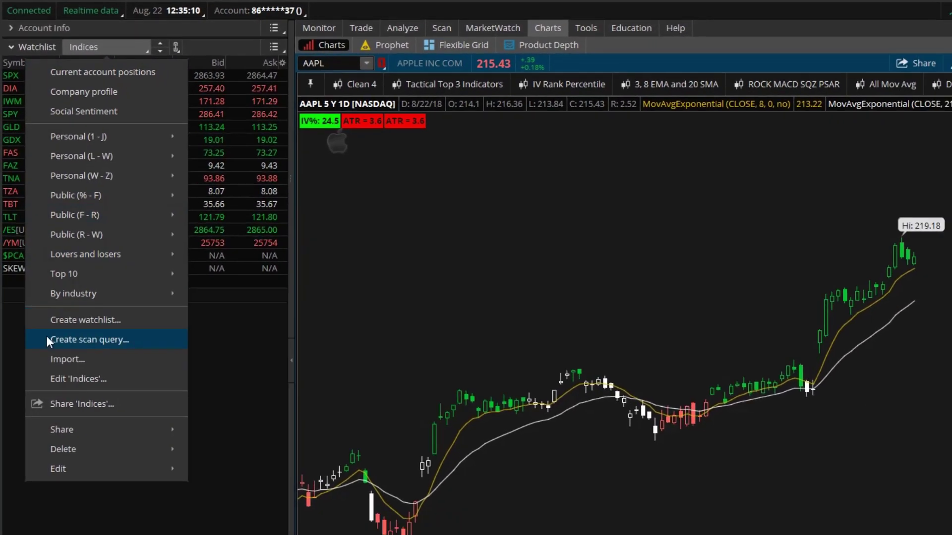
click(60, 322)
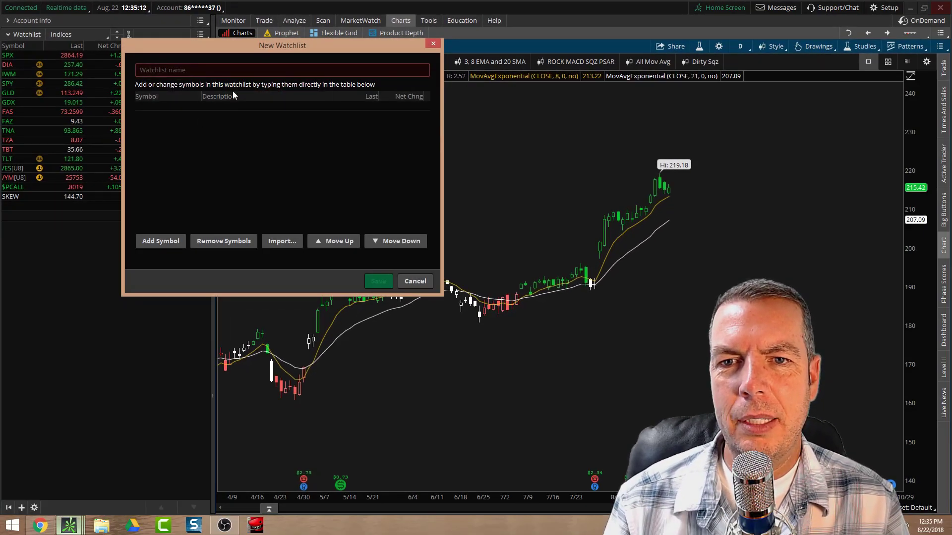
drag(249, 47, 219, 47)
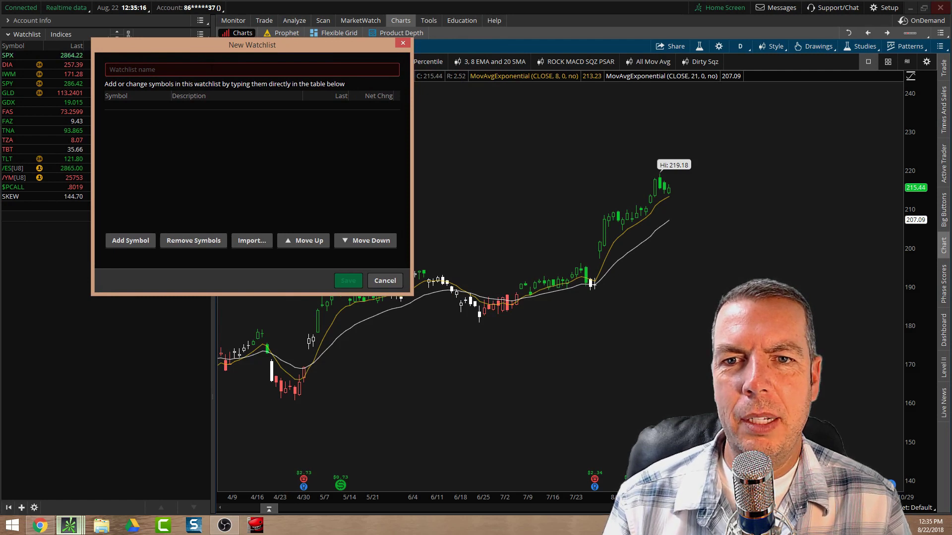
click(109, 69)
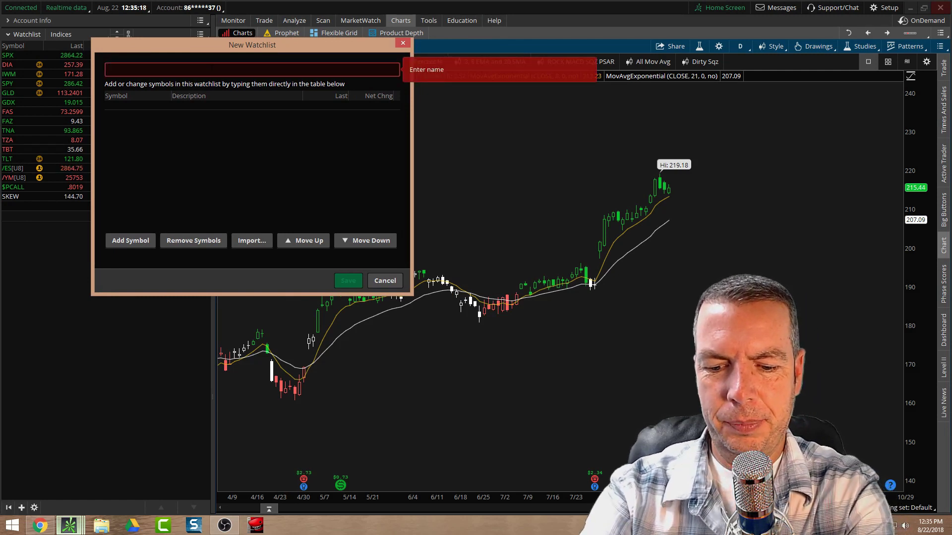
text(My Stocks)
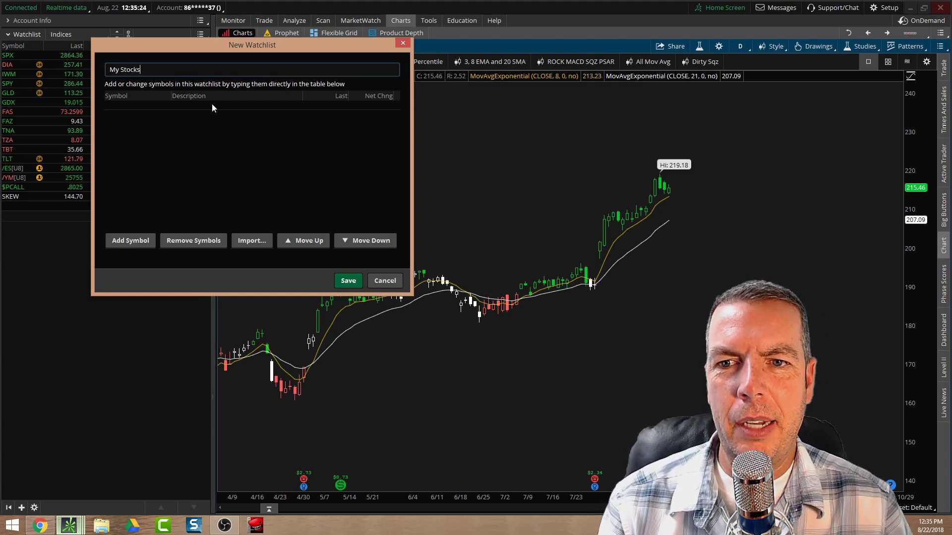
Add the symbols TSLA, MGM, LVS, COST, AAPL and NVDA to the new watchlist and save it
click(135, 106)
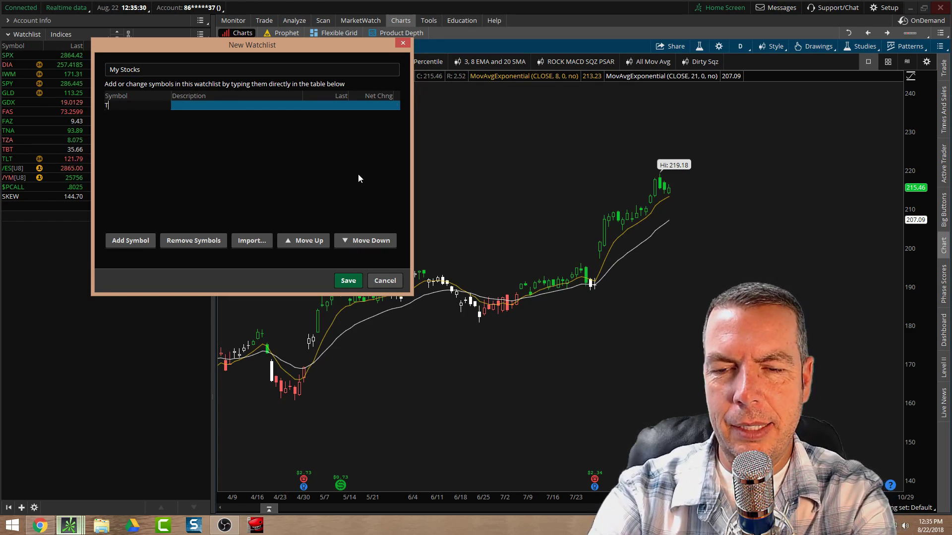
text(TSLA)
key(Return)
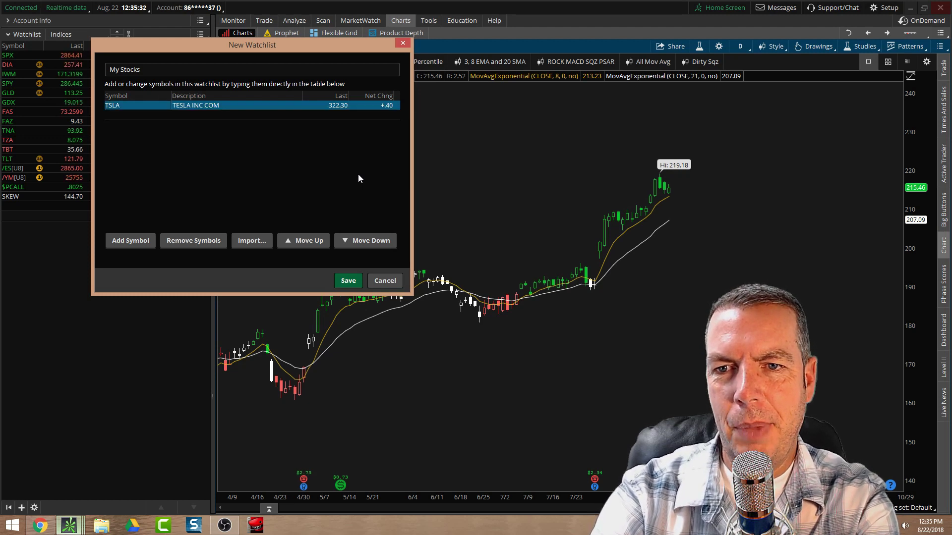
text(MGM)
key(Return)
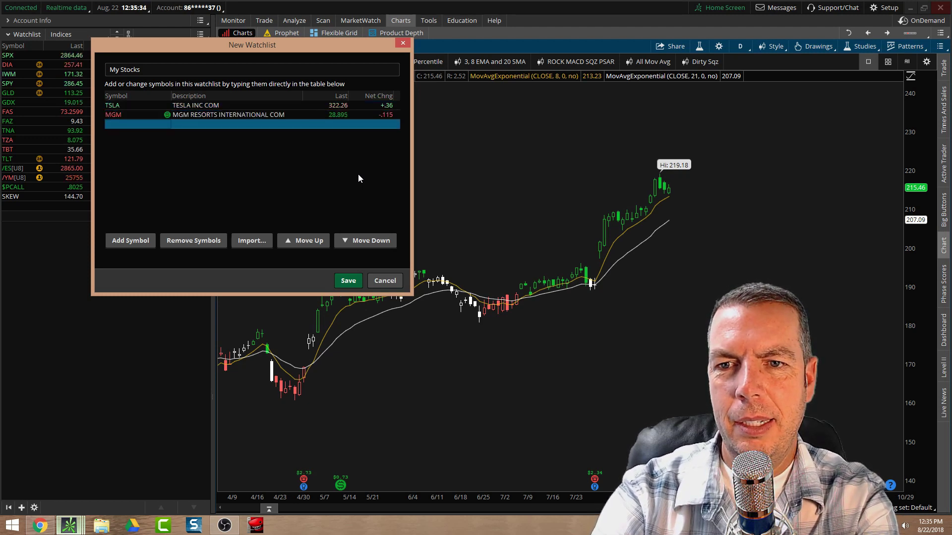
text(LVS)
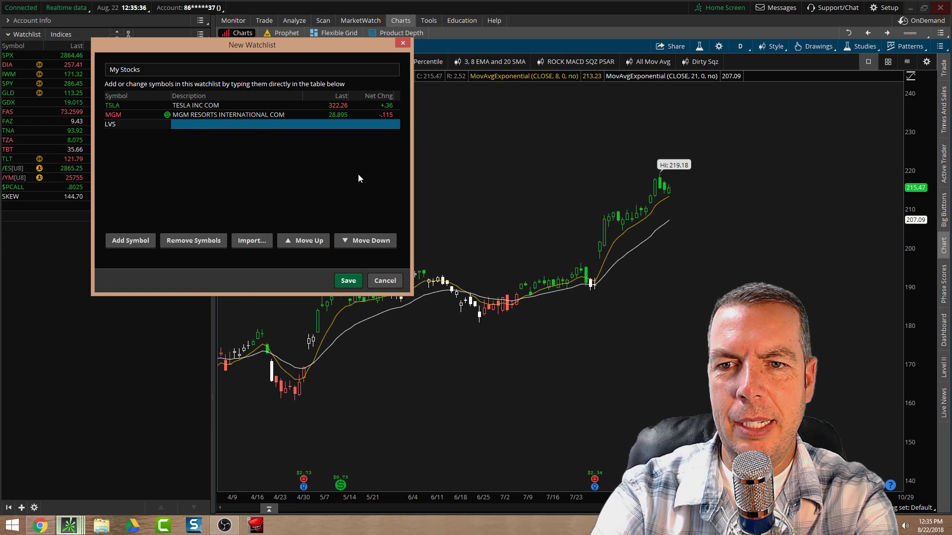
key(Return)
text(COST)
key(Return)
text(AAPL)
key(Return)
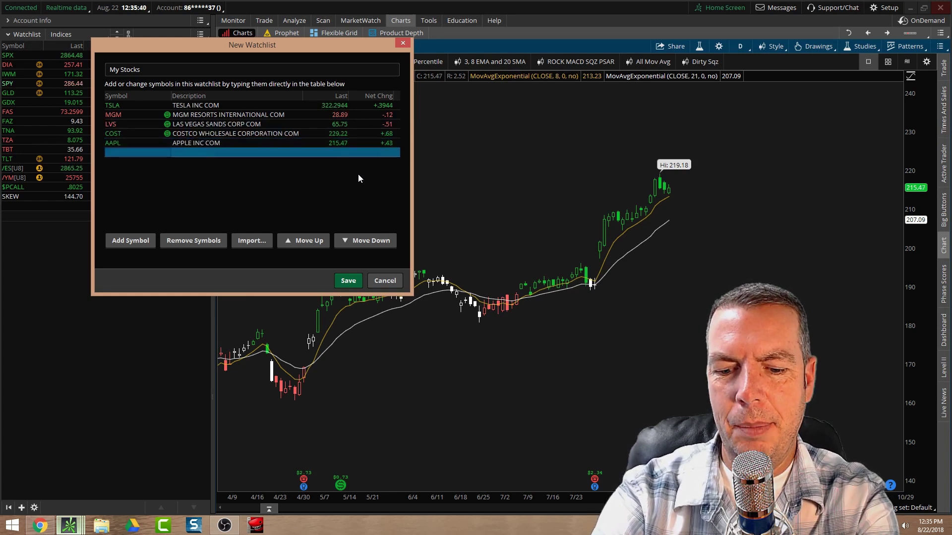
text(NVDA)
key(Return)
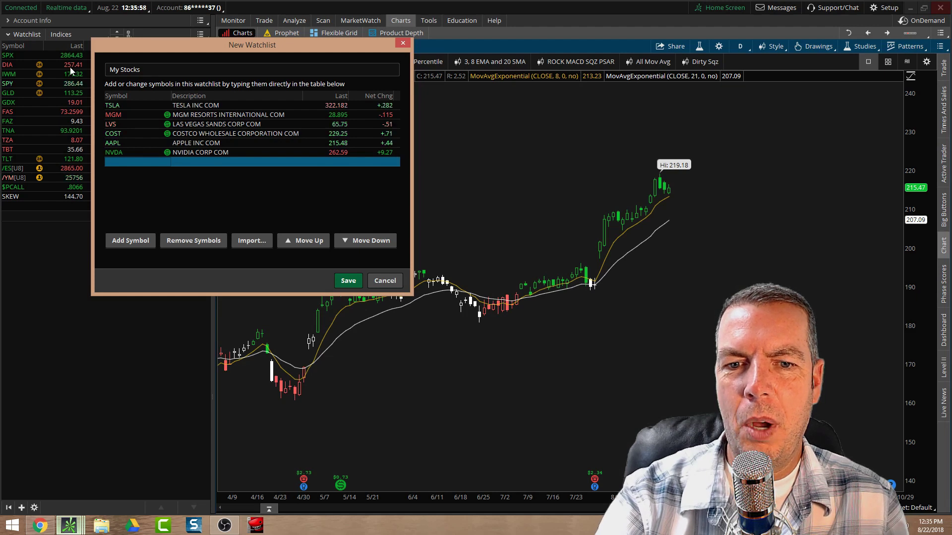
click(347, 282)
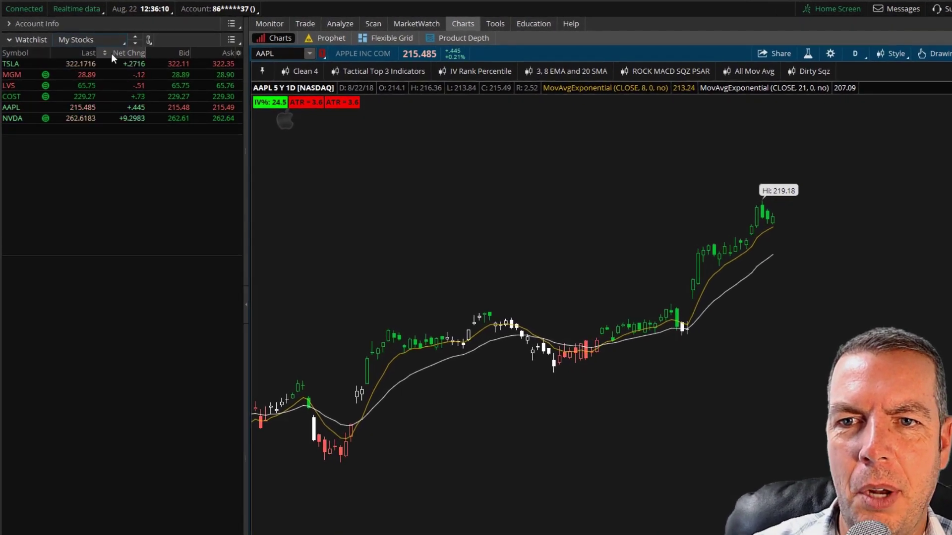
Reorder the watchlist columns after Symbol to Bid, Ask, Net Chng and Last
drag(108, 67, 372, 90)
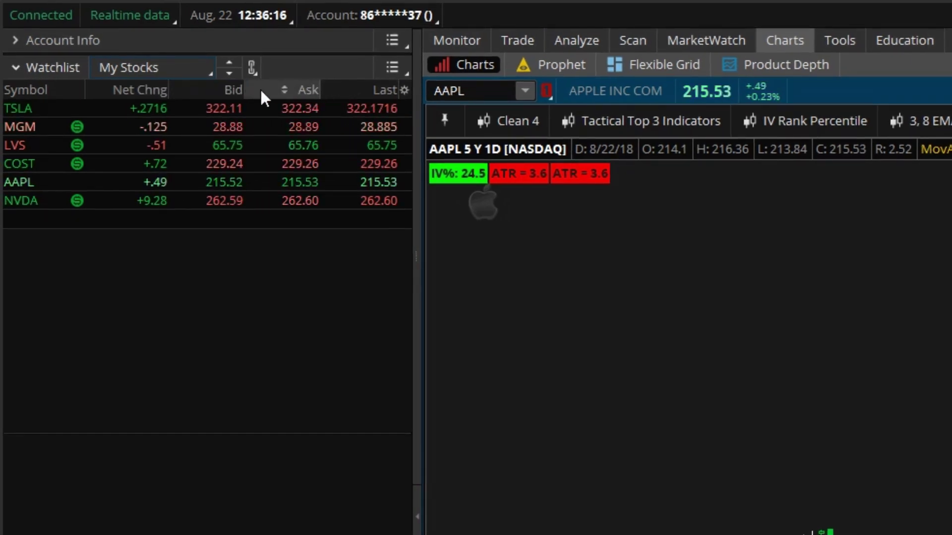
drag(152, 90, 306, 94)
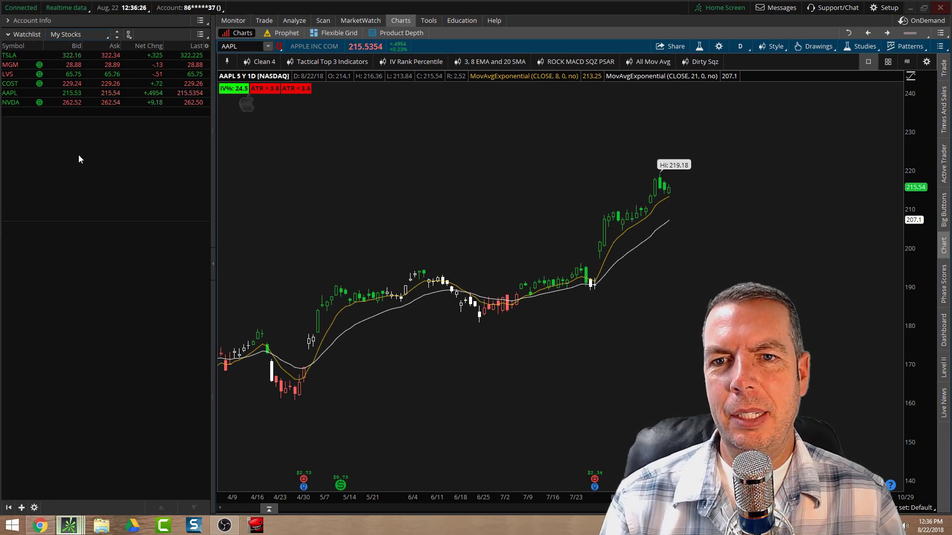
Open the watchlist's column customization and remove Net Change from the current set
click(207, 46)
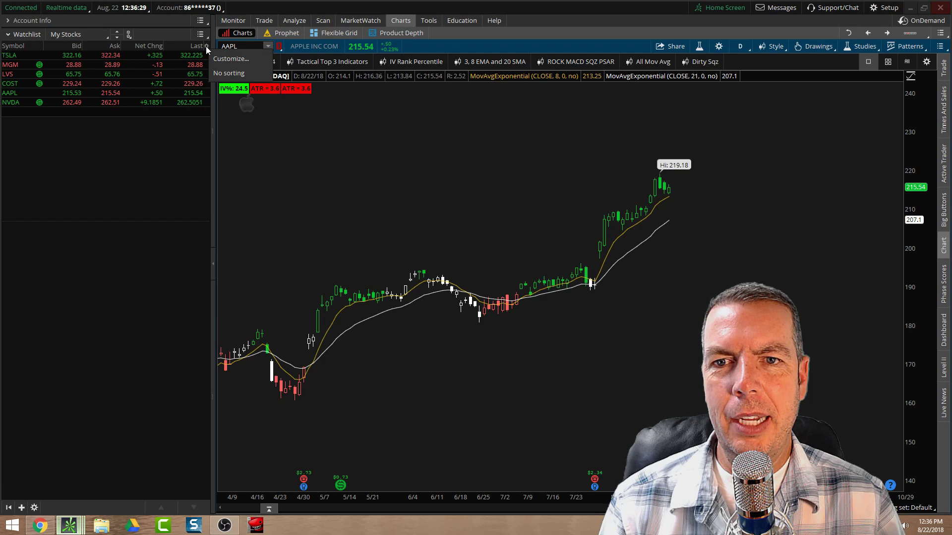
click(231, 62)
drag(213, 58, 436, 96)
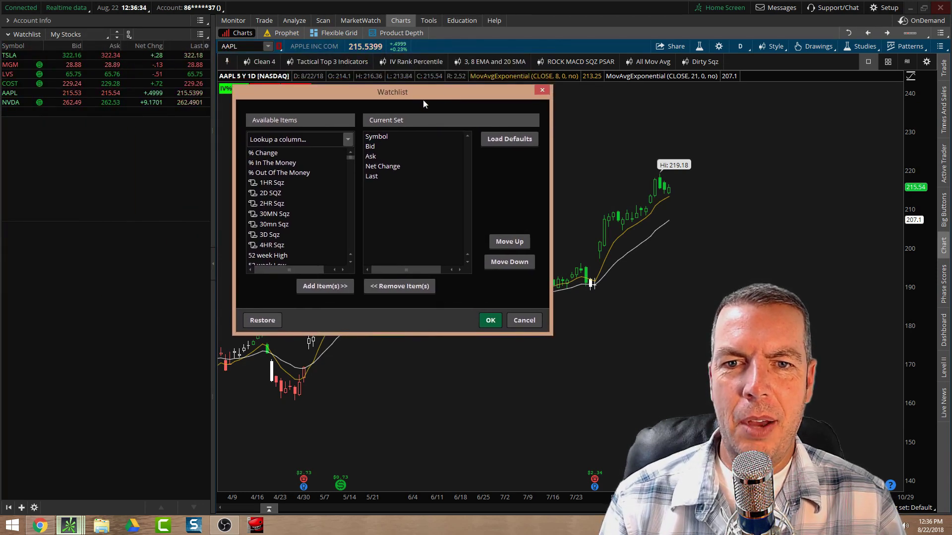
scroll(292, 190, down, 3)
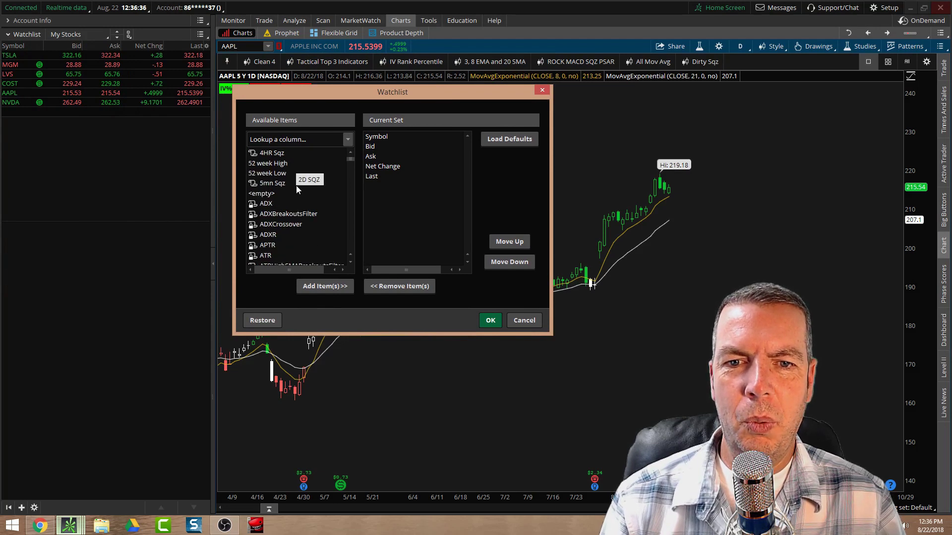
mouse_move(350, 158)
mouse_down()
mouse_move(349, 237)
mouse_move(352, 147)
mouse_up()
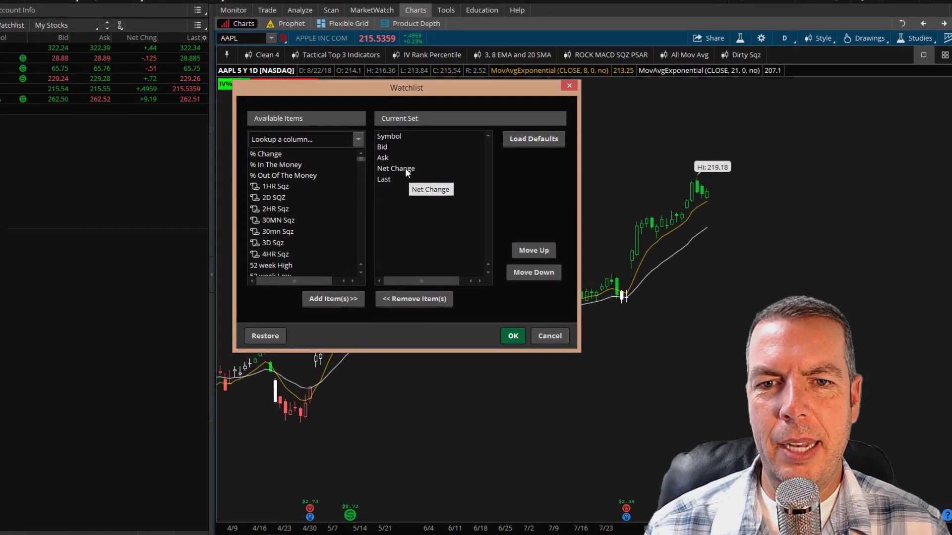
double_click(409, 168)
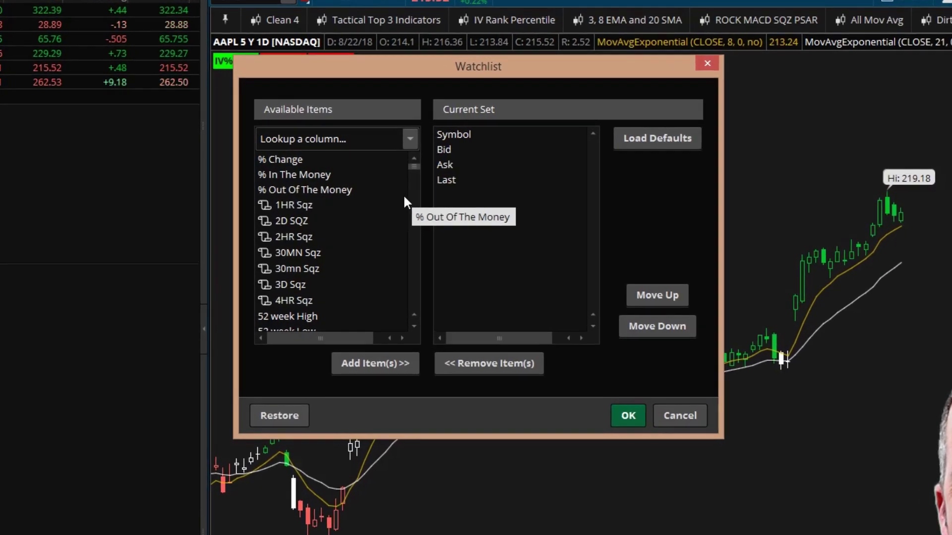
Add the % Change column to the end of the current set, below Last
drag(294, 159, 483, 275)
click(490, 197)
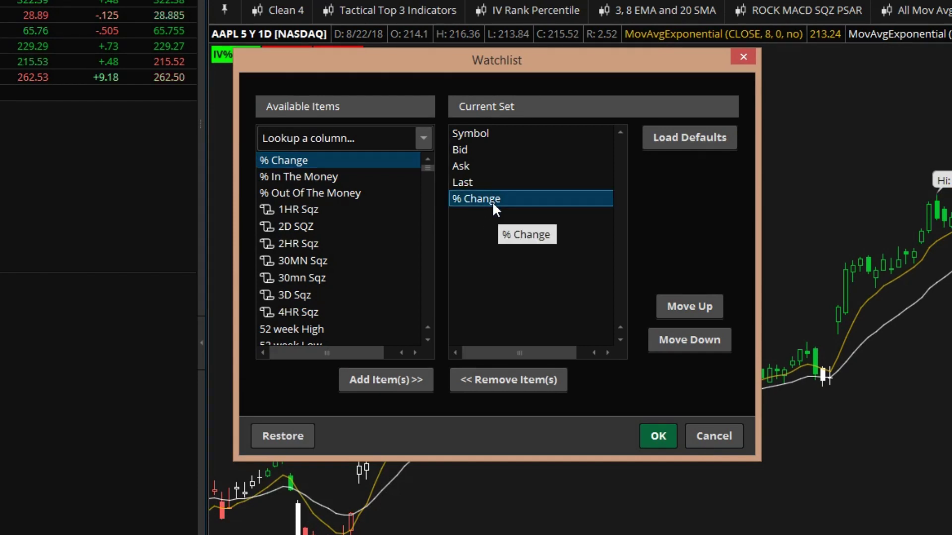
double_click(493, 200)
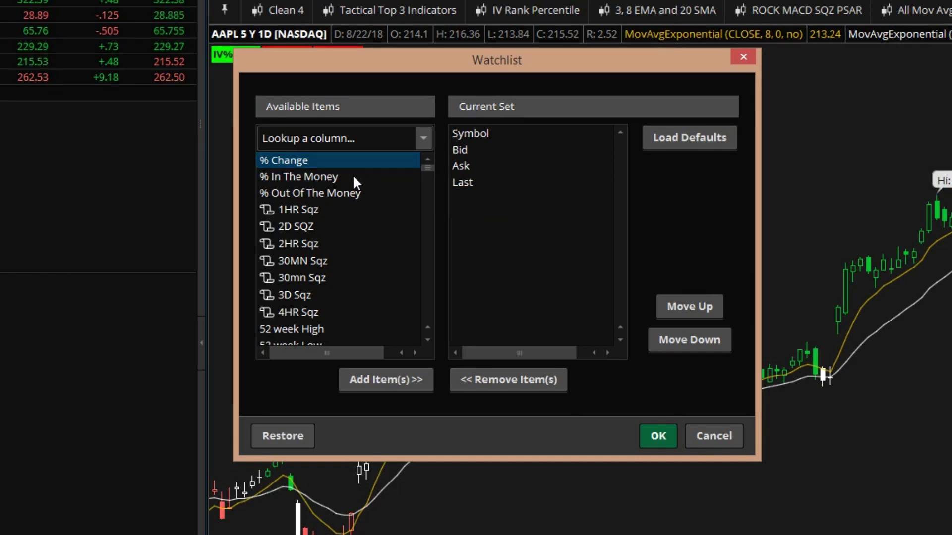
double_click(306, 163)
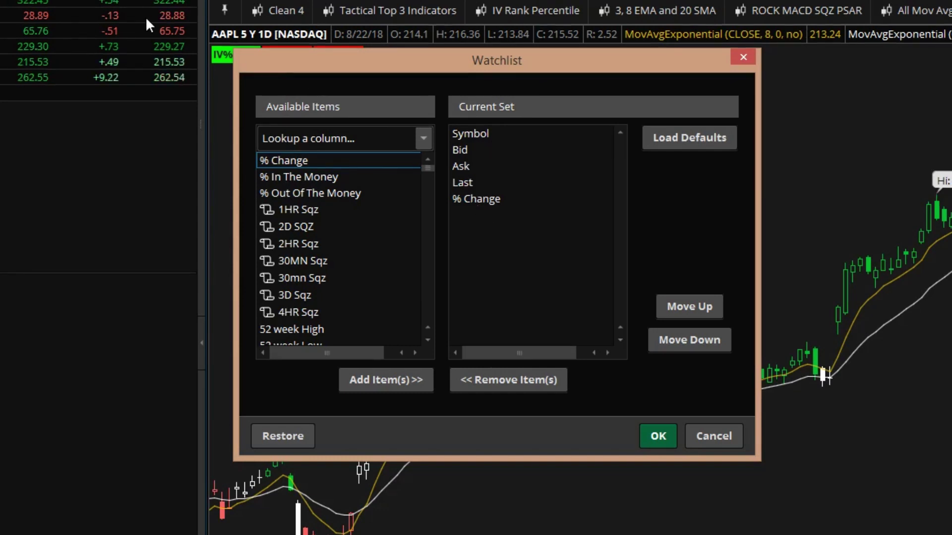
click(486, 200)
drag(482, 165, 479, 206)
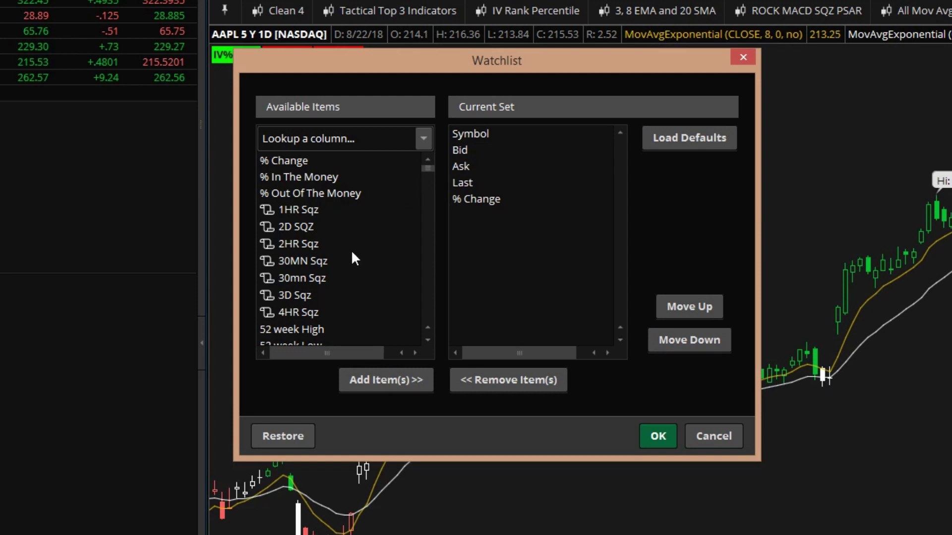
Add the 52 week High and 52 week Low columns to the current set and apply the column changes
scroll(352, 253, down, 2)
scroll(352, 253, up, 2)
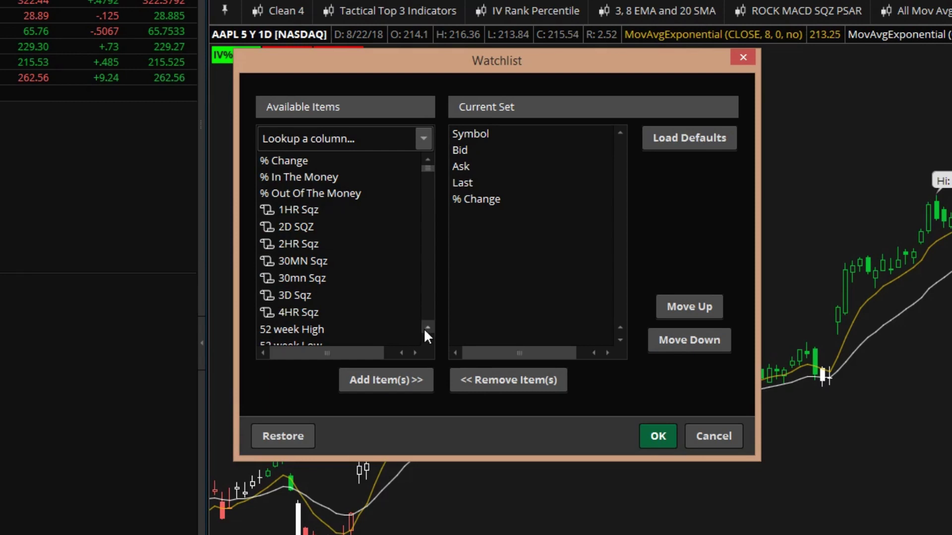
mouse_move(427, 168)
mouse_down()
mouse_move(426, 176)
mouse_move(430, 150)
mouse_up()
scroll(400, 194, down, 1)
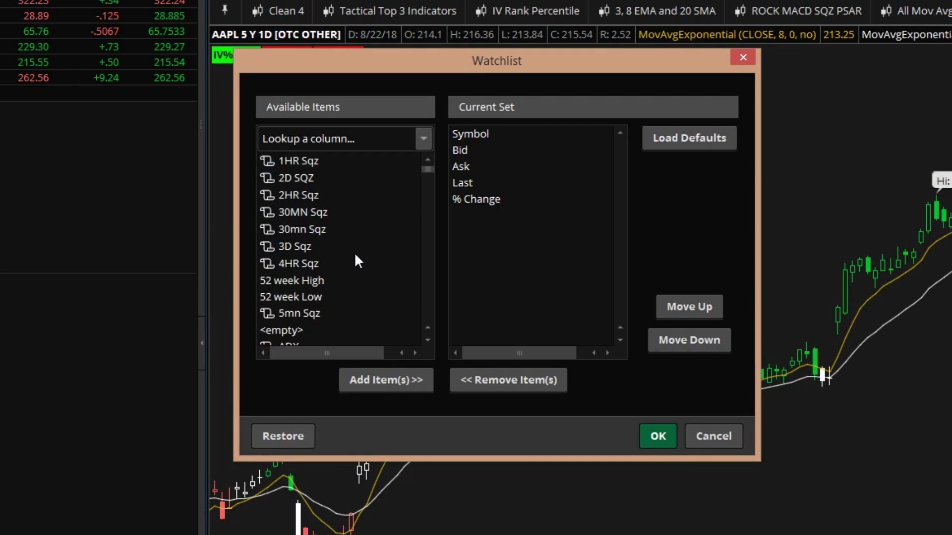
double_click(291, 279)
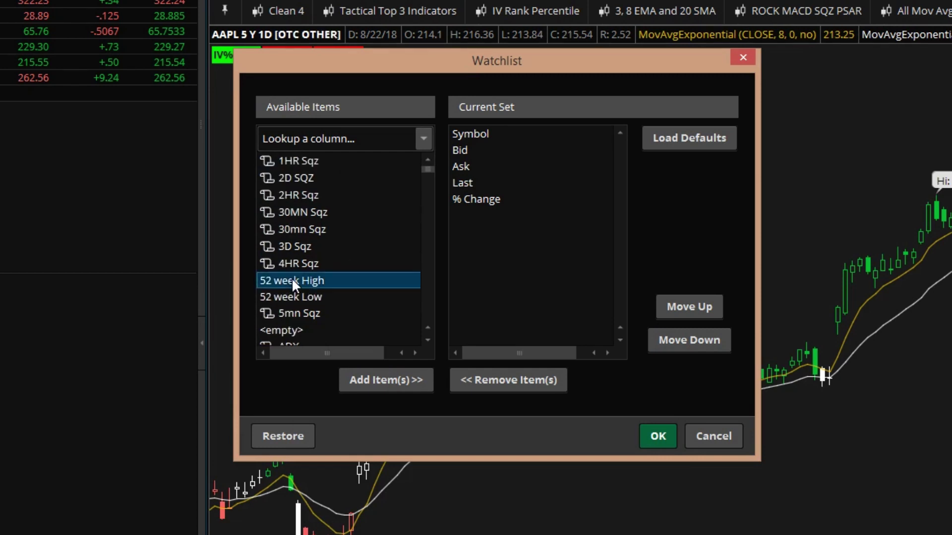
double_click(299, 297)
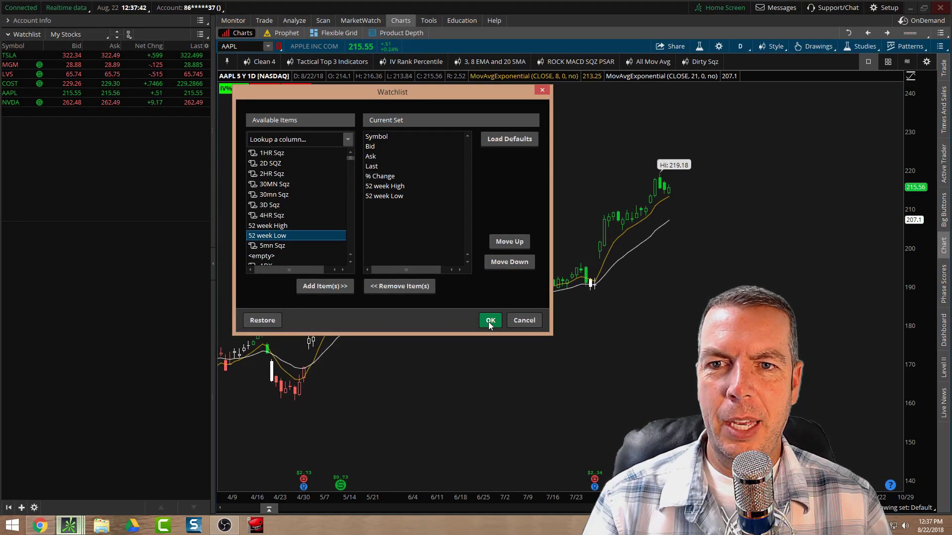
click(489, 321)
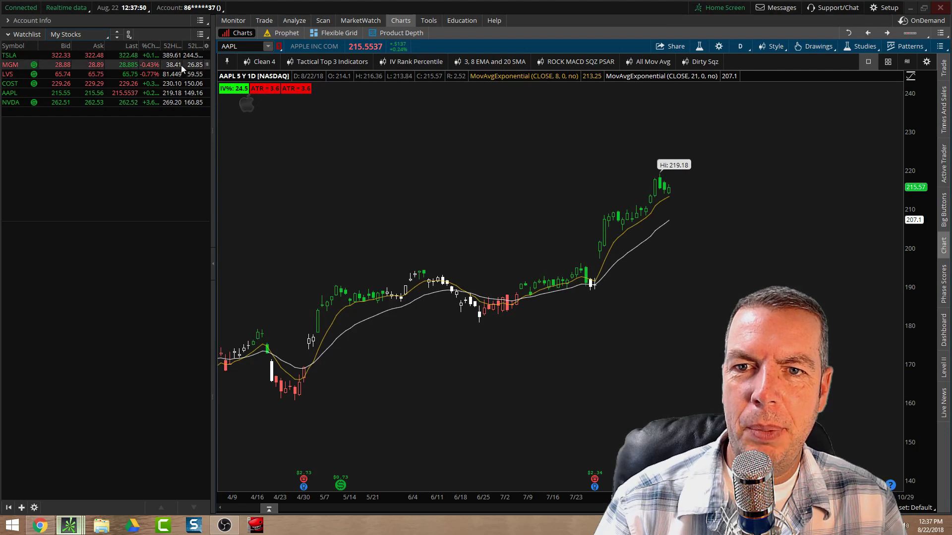
Widen the watchlist sidebar and rearrange its columns so 52High and 52Low follow Symbol and %Change comes last
drag(214, 108, 290, 127)
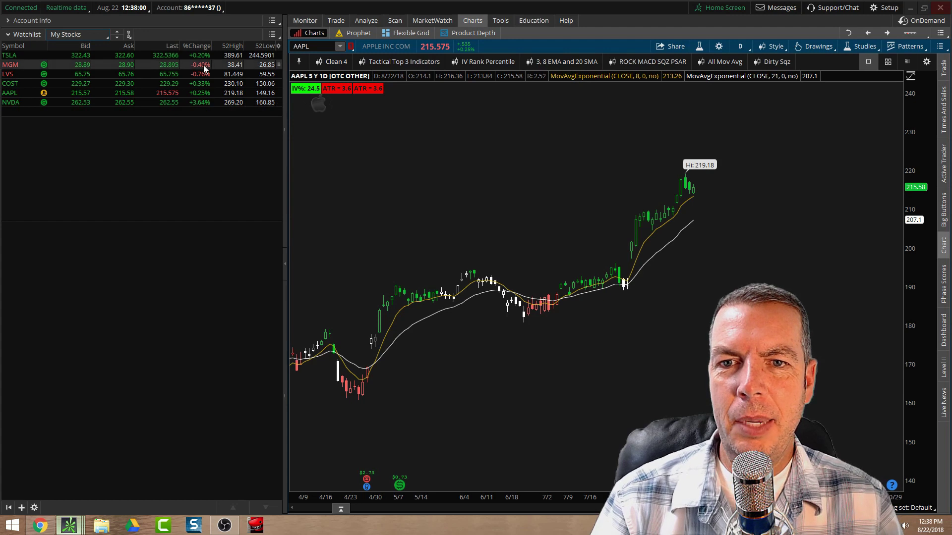
drag(170, 54, 74, 56)
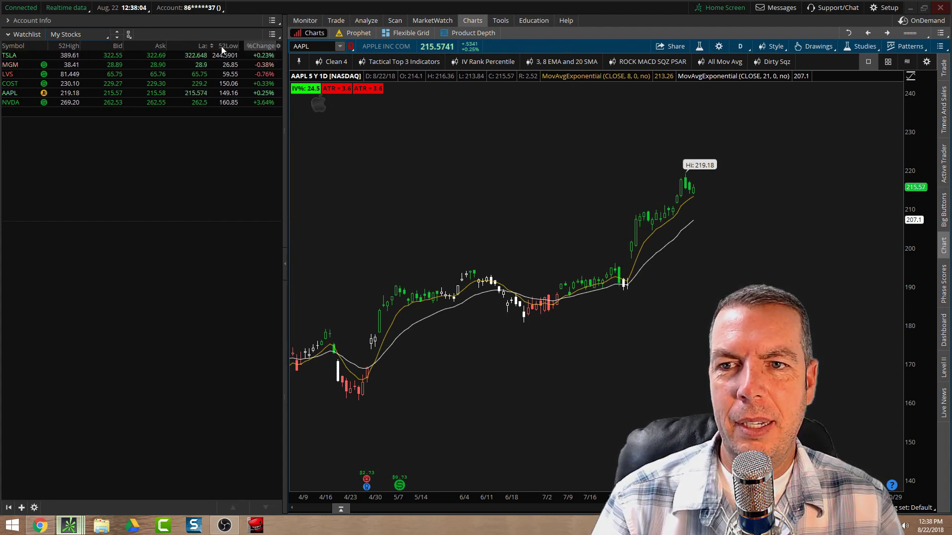
drag(155, 54, 113, 54)
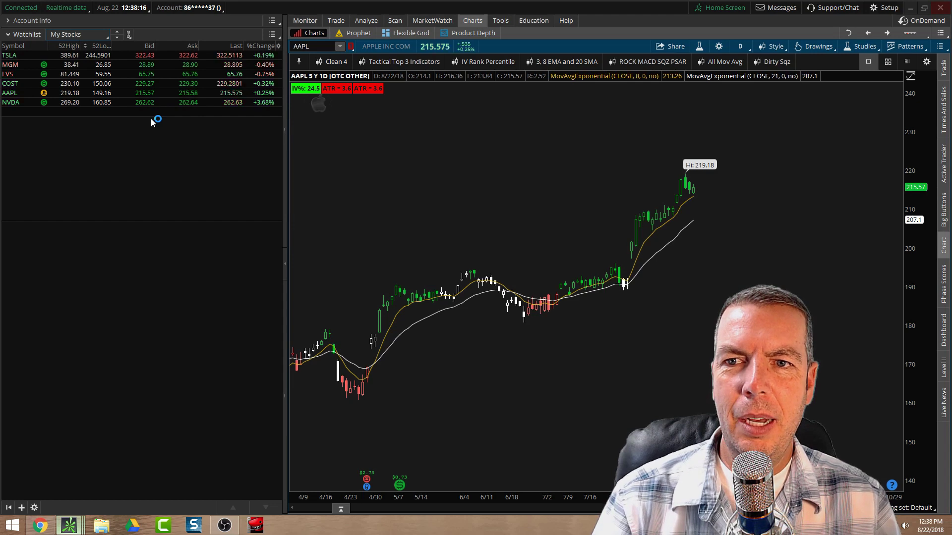
Switch the sidebar watchlist to the personal list 1 Favorites and lengthen the watchlist area to show more symbols
click(82, 35)
mouse_move(92, 101)
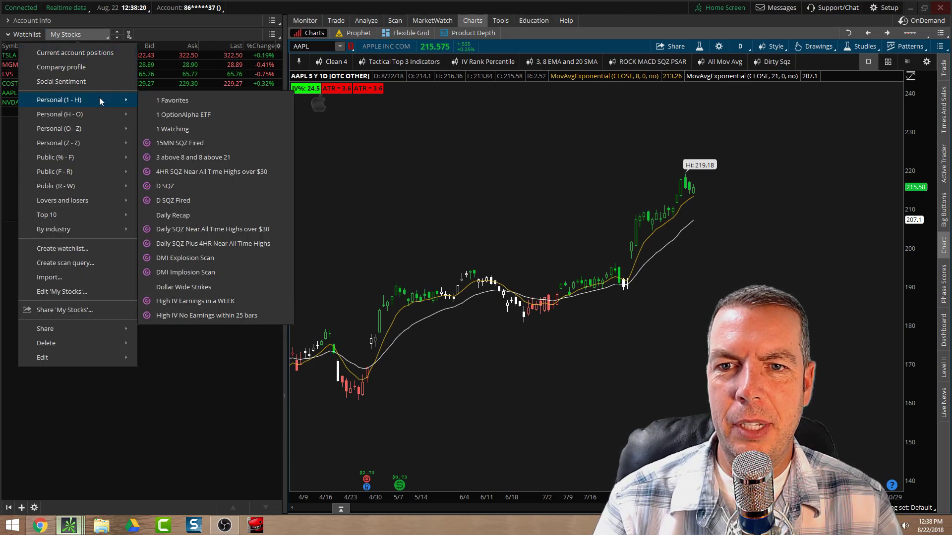
click(169, 101)
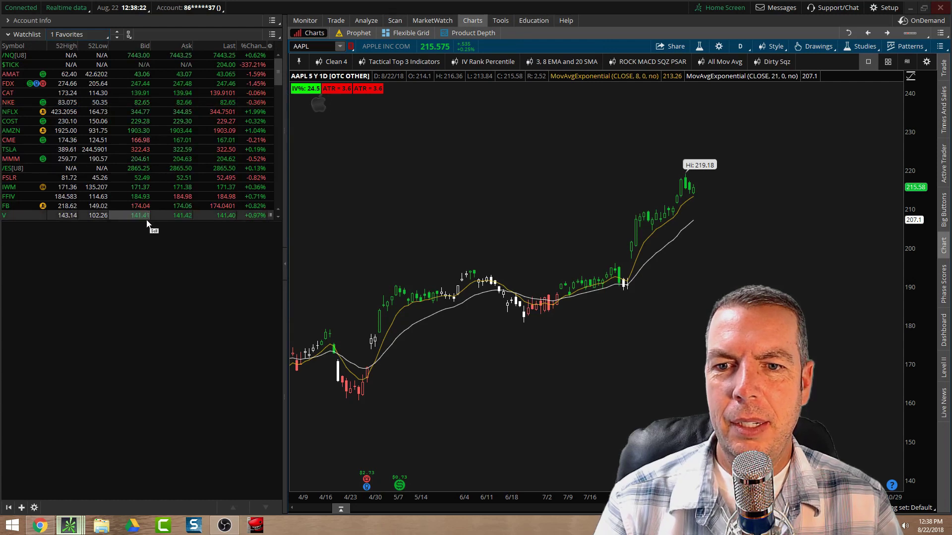
drag(148, 222, 142, 439)
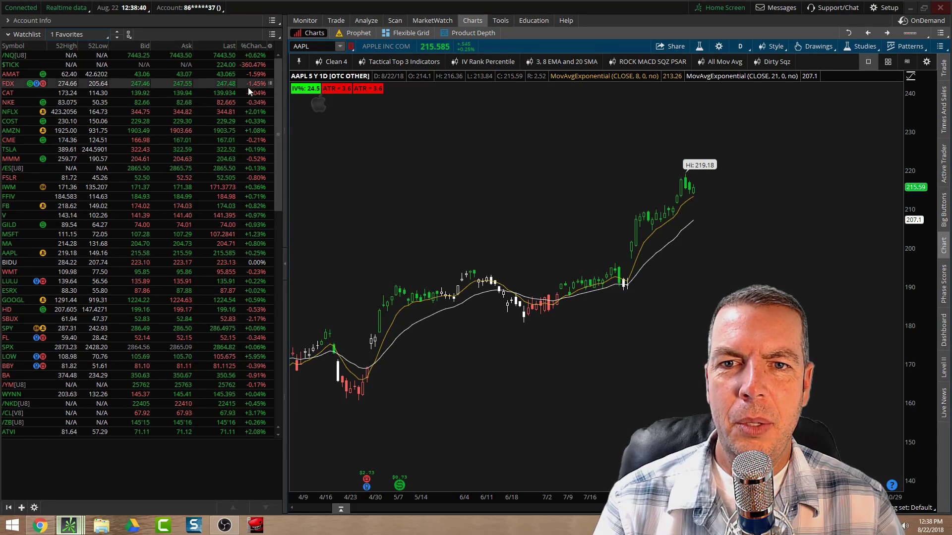
Sort the 1 Favorites watchlist by %Change in ascending order and review the symbols from biggest losers to biggest gainers
click(258, 47)
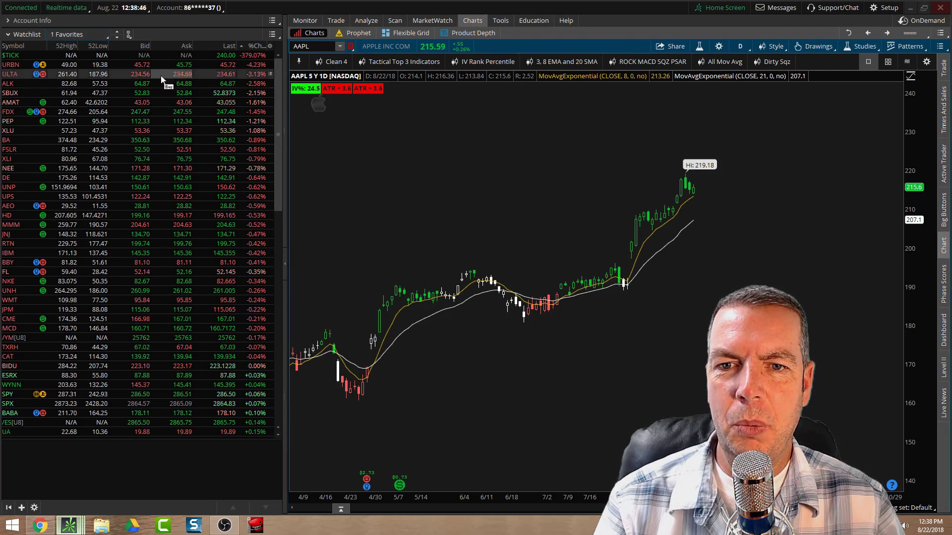
scroll(231, 166, down, 1)
scroll(231, 168, down, 10)
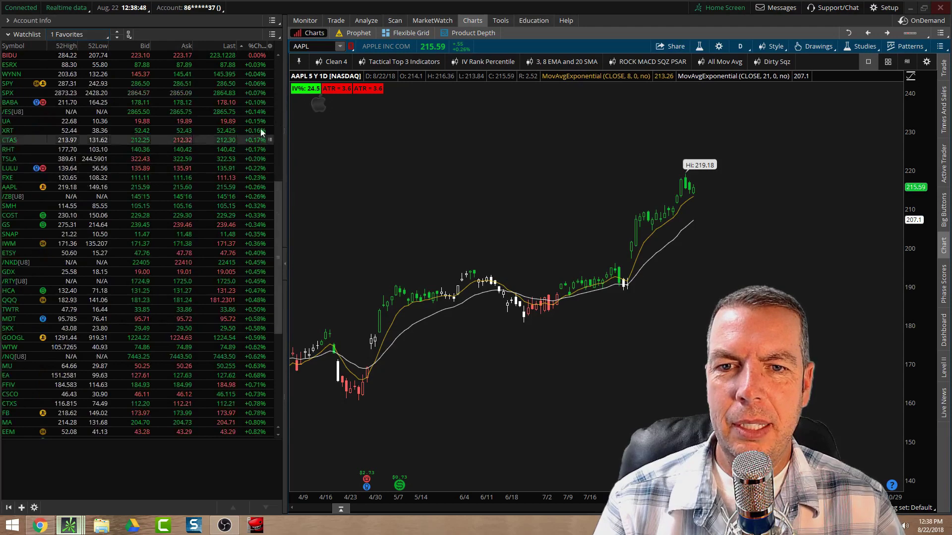
scroll(254, 166, up, 11)
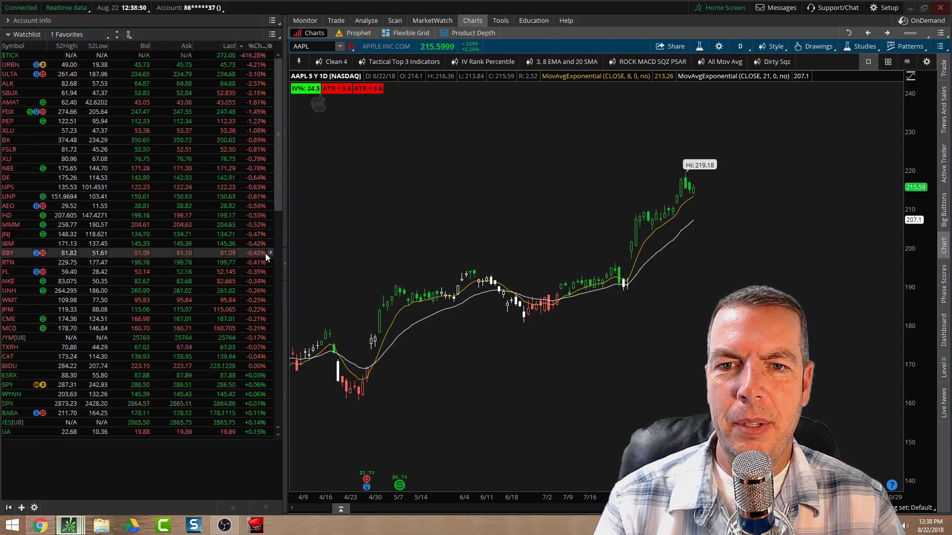
scroll(251, 223, down, 15)
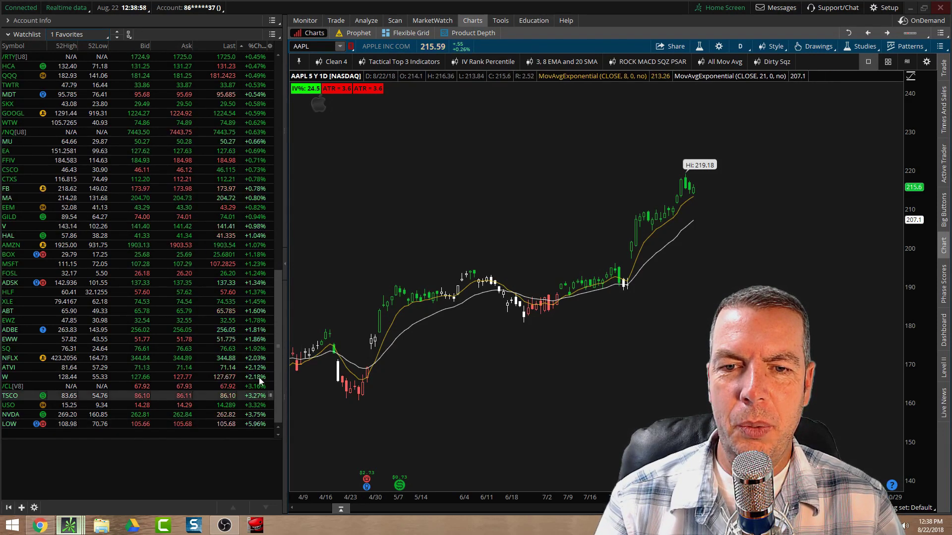
scroll(262, 149, up, 10)
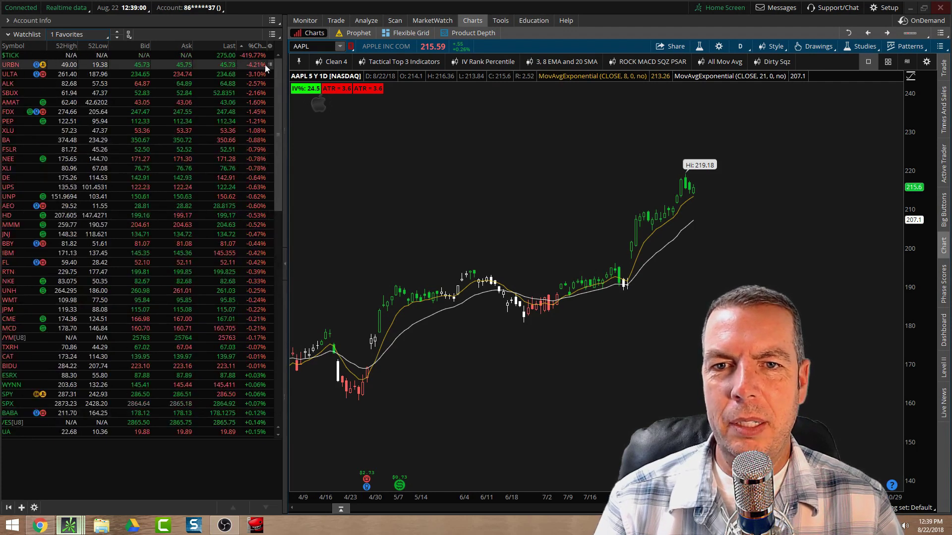
Reverse the %Change sort to descending order and look through the list from biggest gainers to biggest losers
click(255, 45)
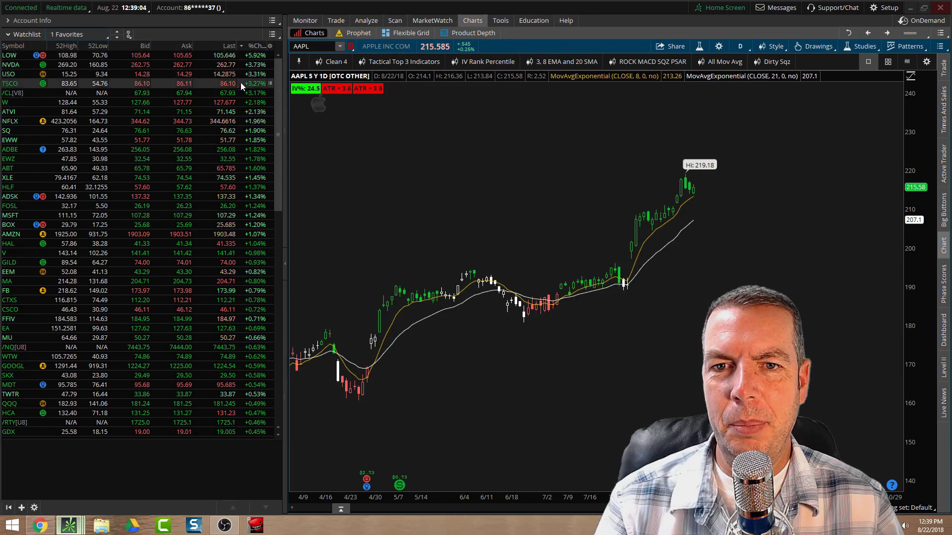
scroll(248, 141, down, 10)
scroll(248, 149, up, 3)
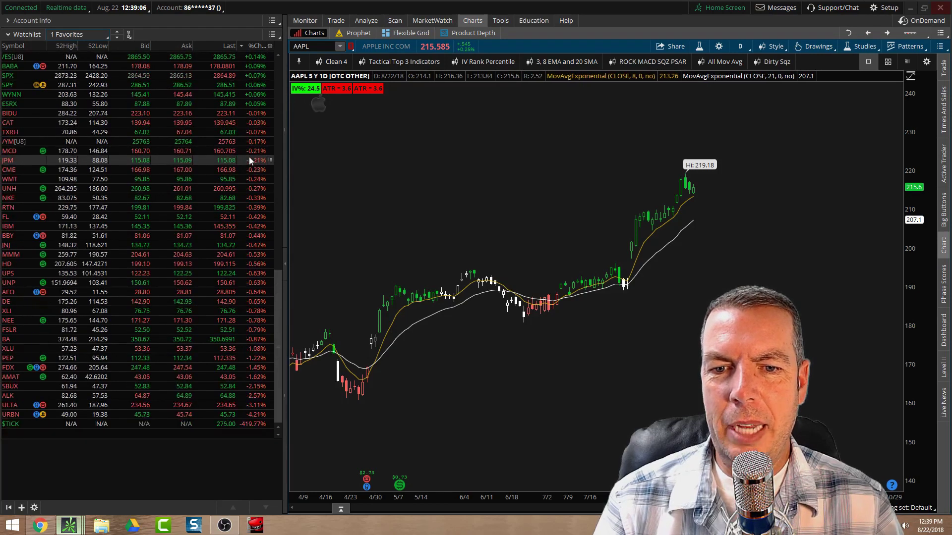
scroll(253, 190, up, 1)
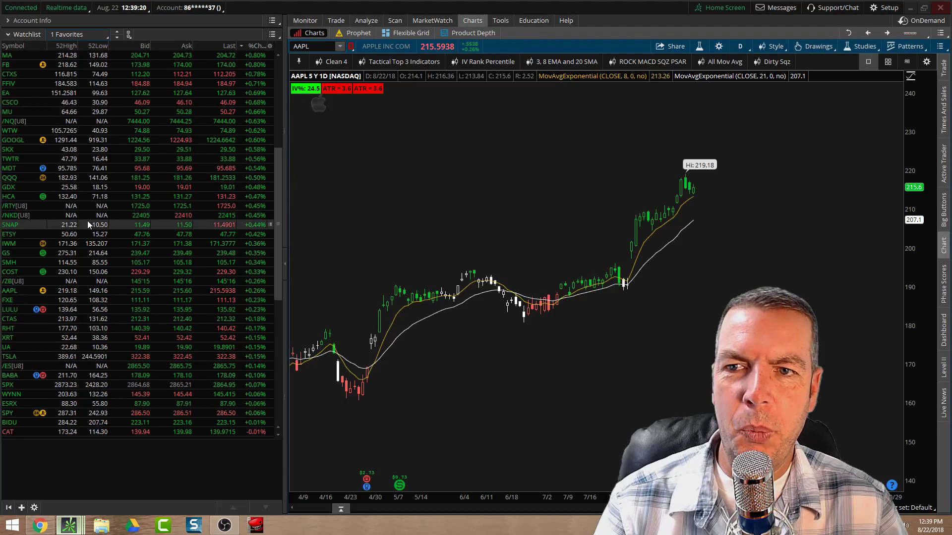
Sort the 1 Favorites watchlist alphabetically by Symbol in ascending order and browse the sorted list
click(16, 46)
click(16, 46)
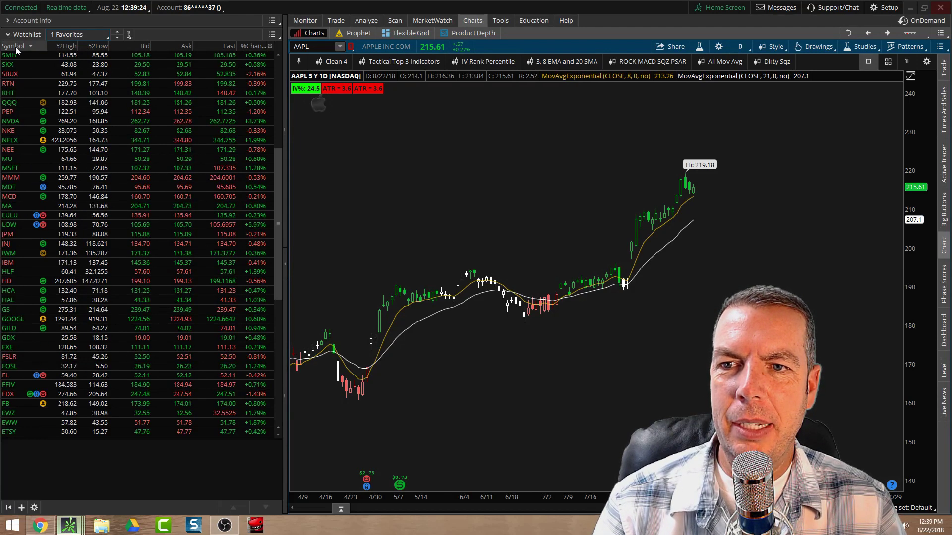
click(16, 46)
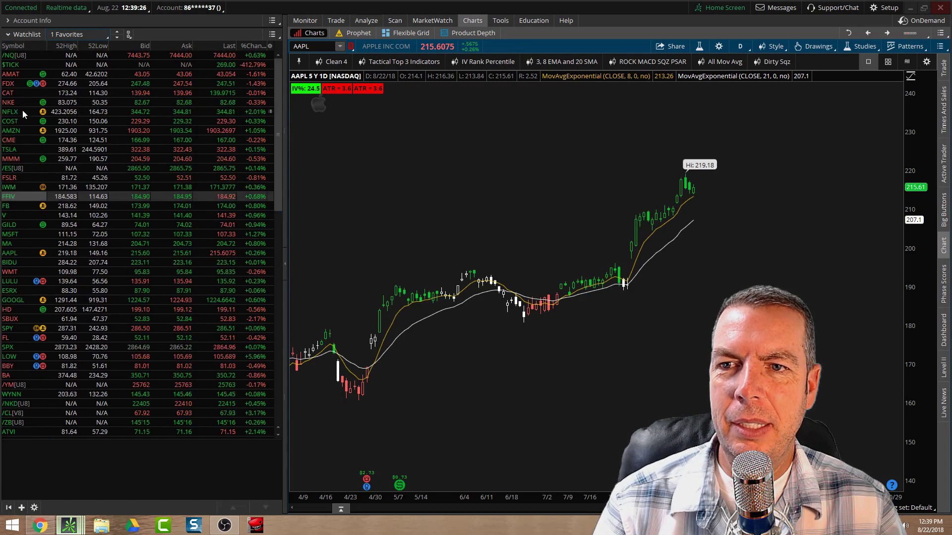
click(16, 37)
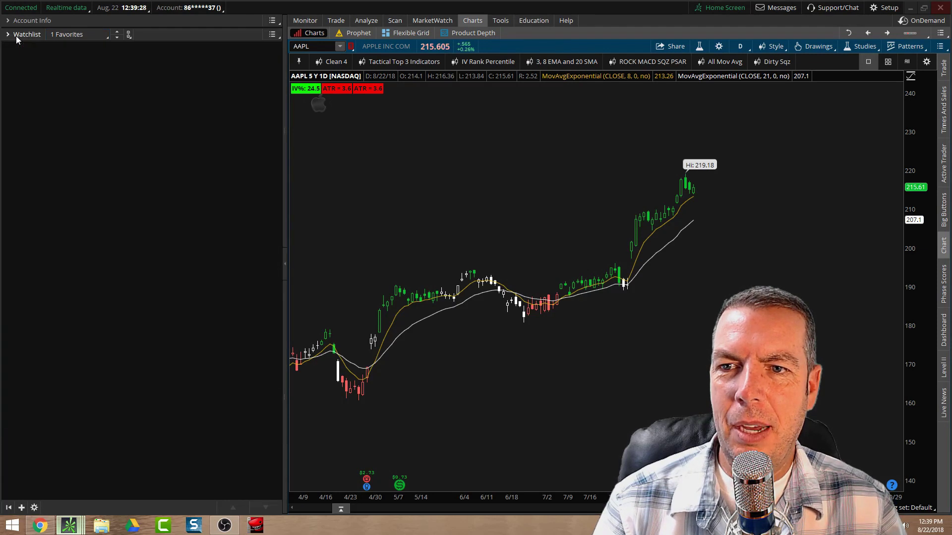
click(17, 39)
click(18, 47)
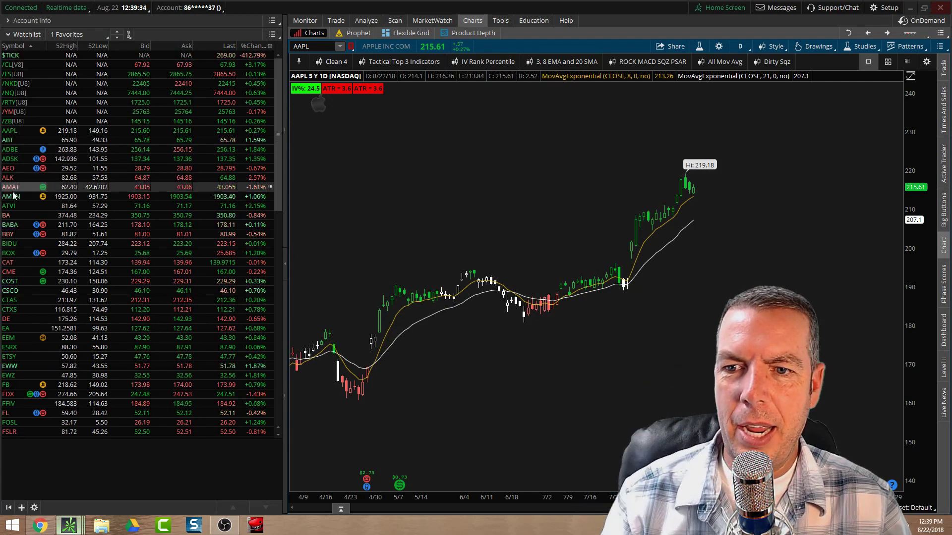
scroll(18, 282, down, 3)
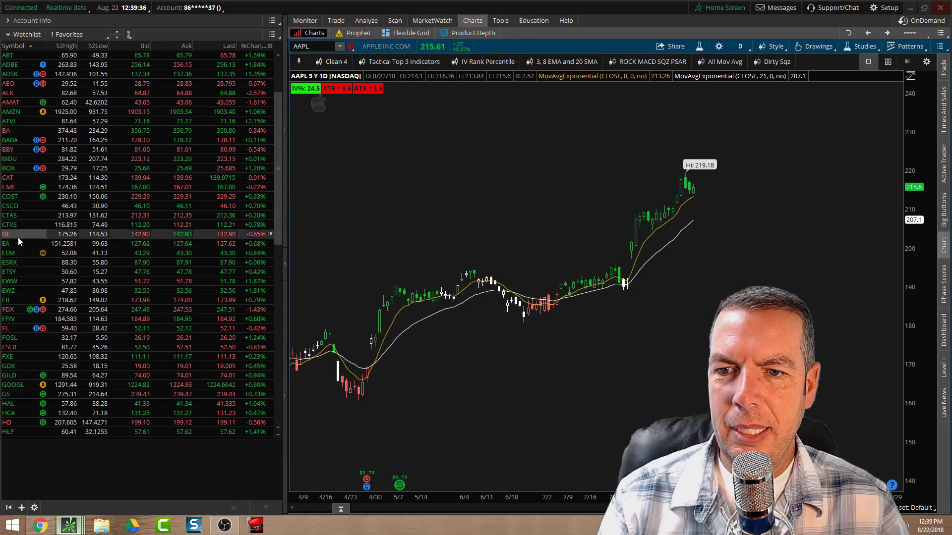
scroll(27, 283, down, 8)
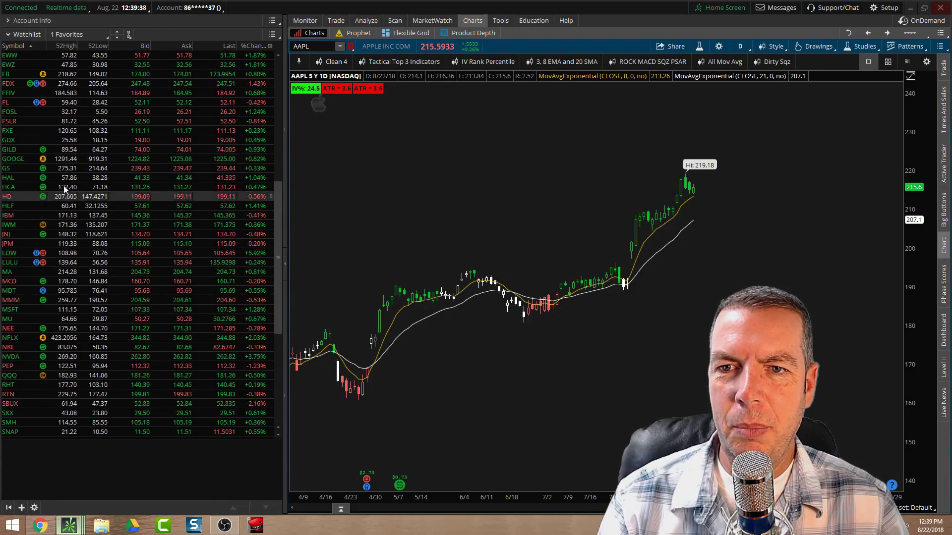
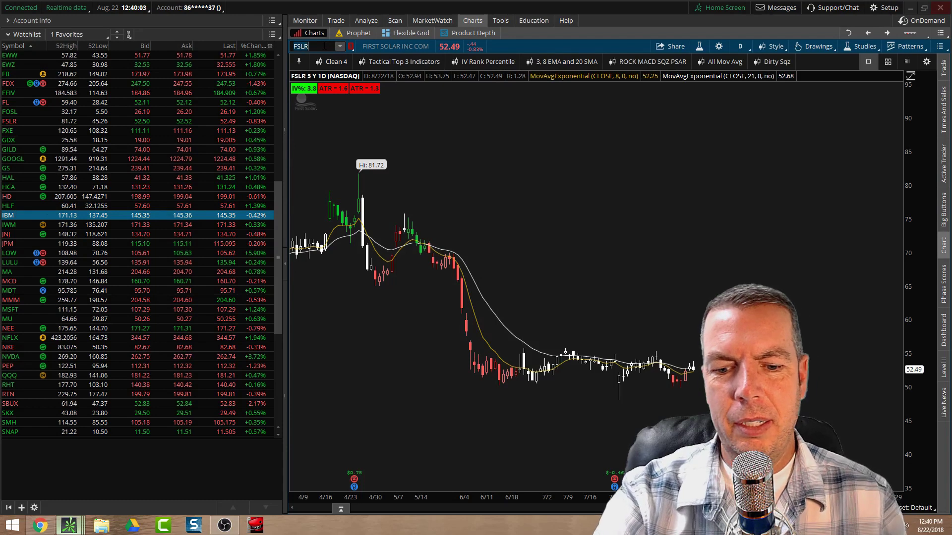
Load IBM in the chart, keep the chart linked to Red, and link the watchlist to Red as well
text(IBM)
key(Return)
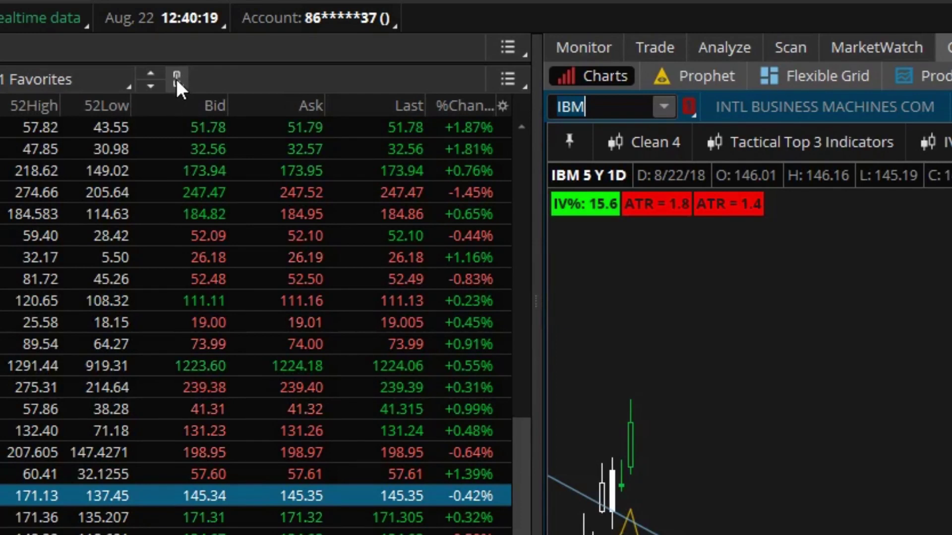
click(177, 79)
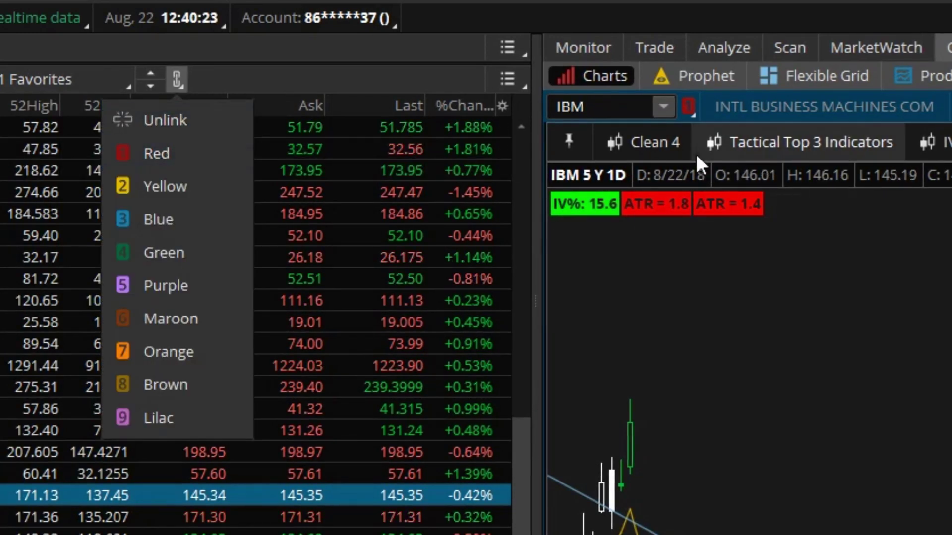
click(692, 107)
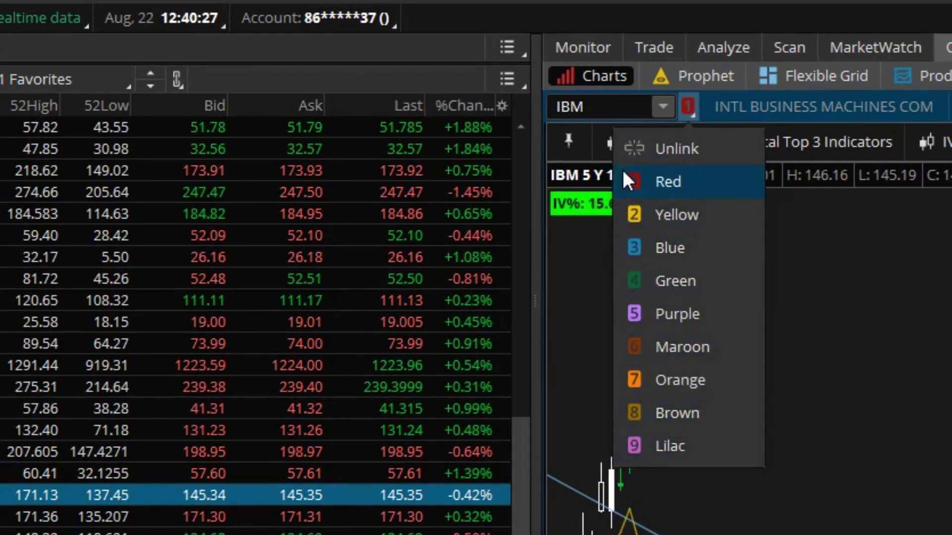
click(663, 182)
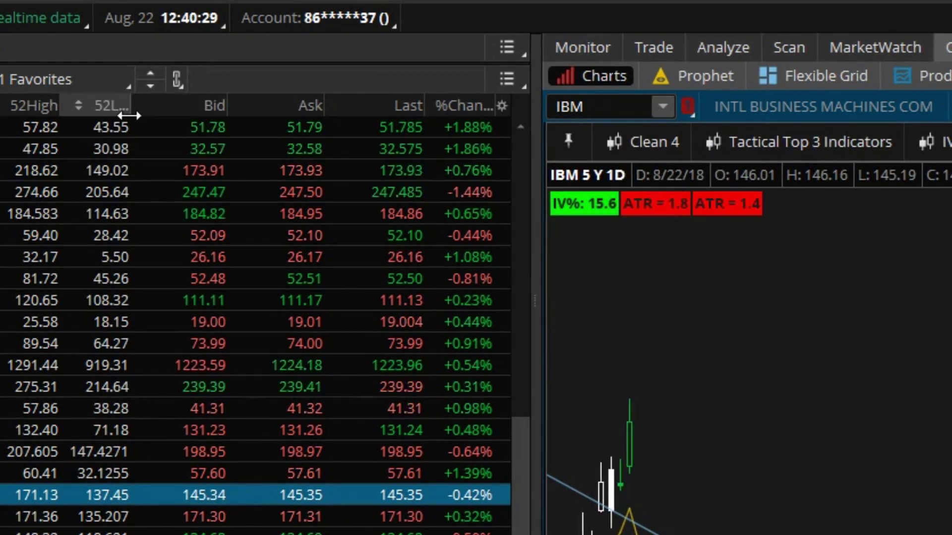
click(177, 76)
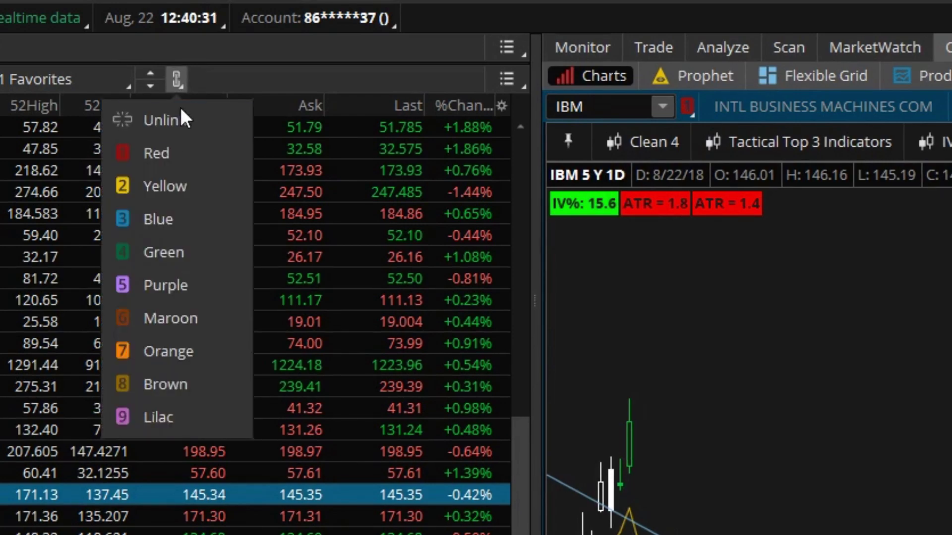
click(176, 151)
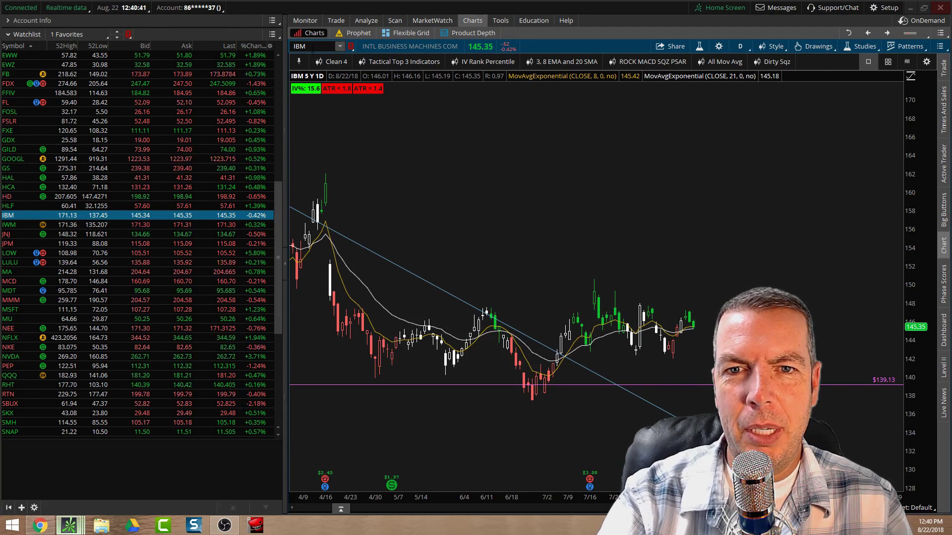
View the IWM, JNJ, JPM, FSLR, FL and FFIV charts from the linked watchlist, collapsing the order entry tools along the way
click(99, 227)
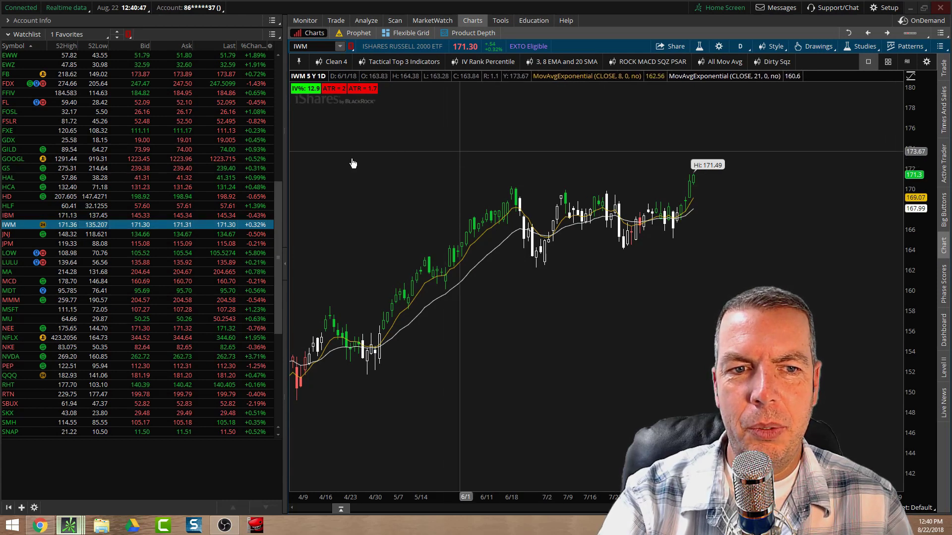
click(141, 235)
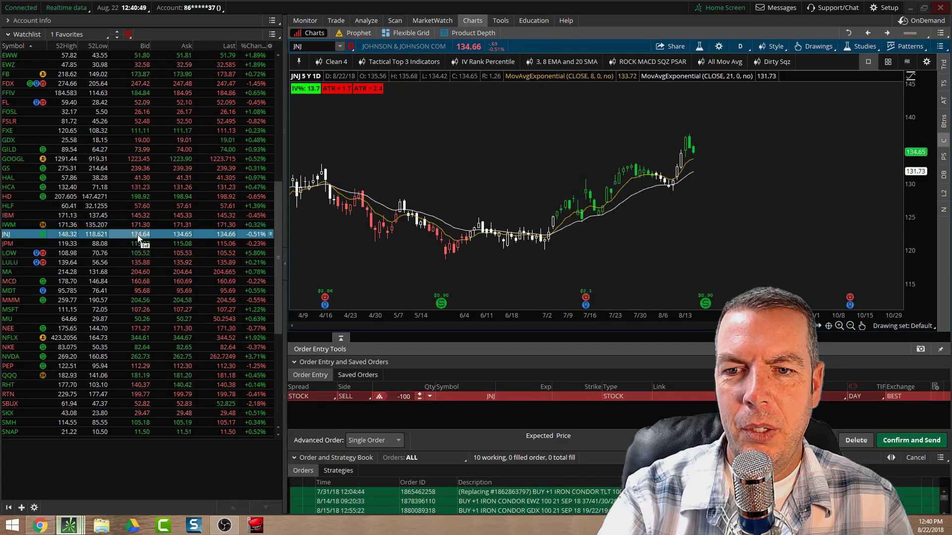
click(139, 244)
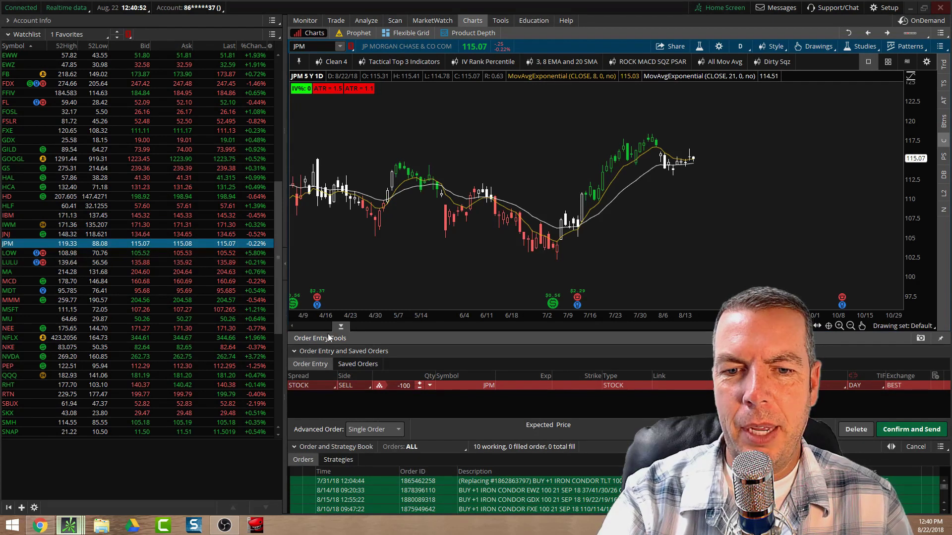
click(341, 328)
click(101, 124)
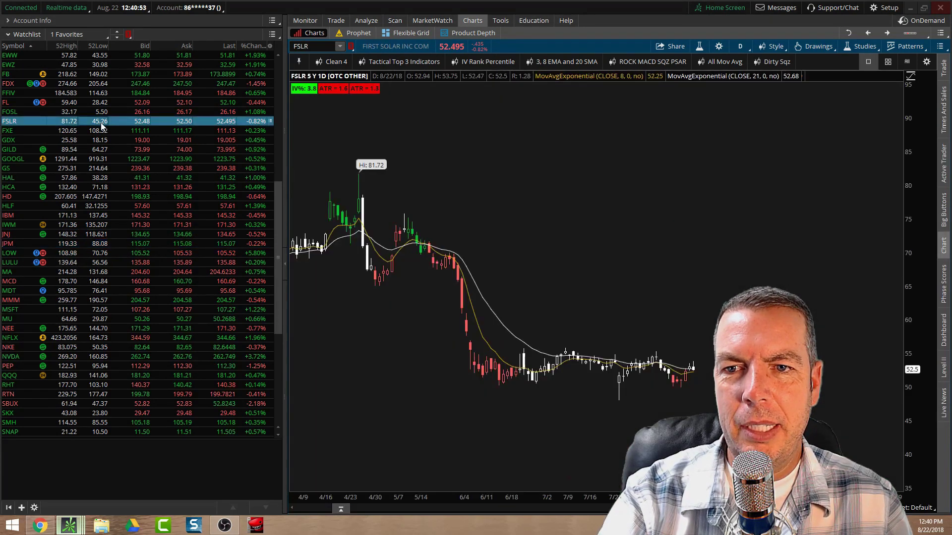
click(99, 103)
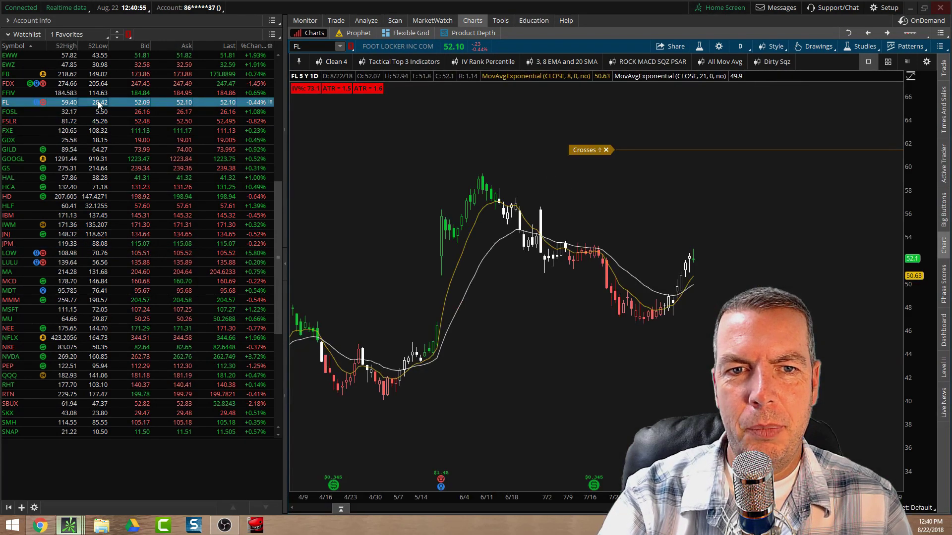
click(102, 95)
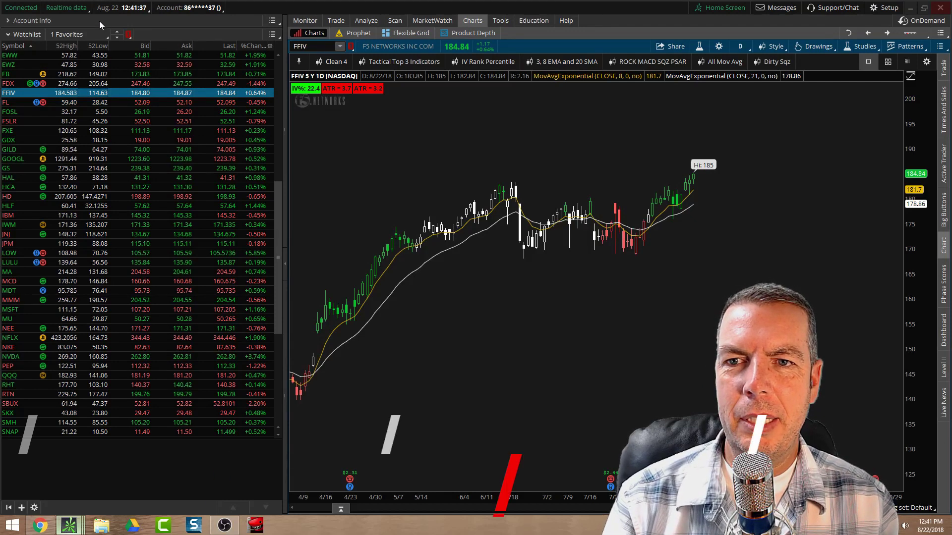
Switch the sidebar watchlist to the personal scan list RSI Above 70
click(82, 32)
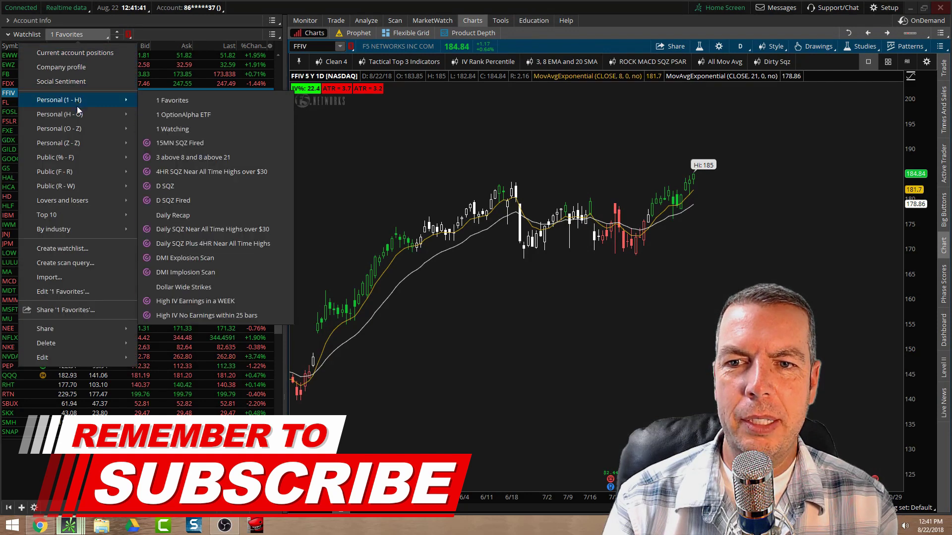
mouse_move(79, 118)
mouse_move(128, 133)
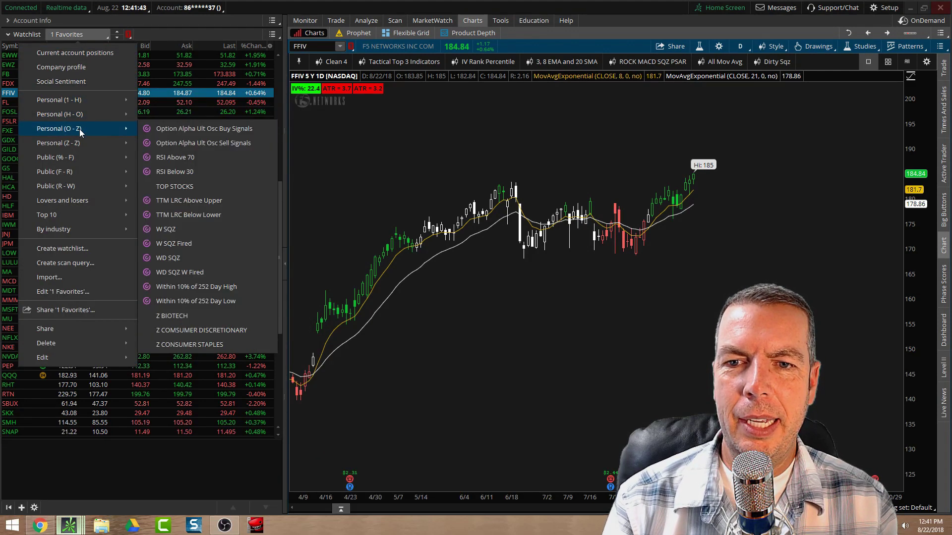
click(191, 158)
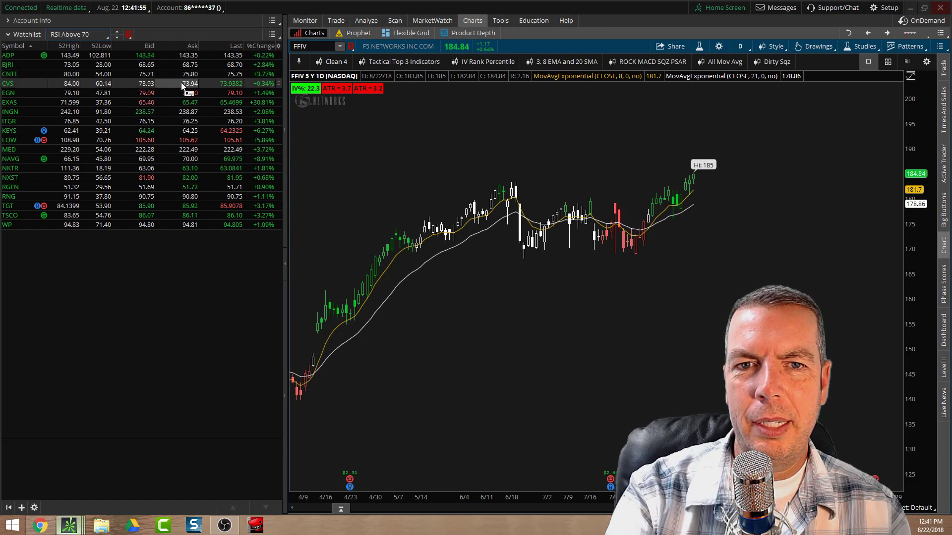
Find the RSI study and add it to the chart's lower area with settings 14, 70, 30, CLOSE, WILDERS
click(699, 46)
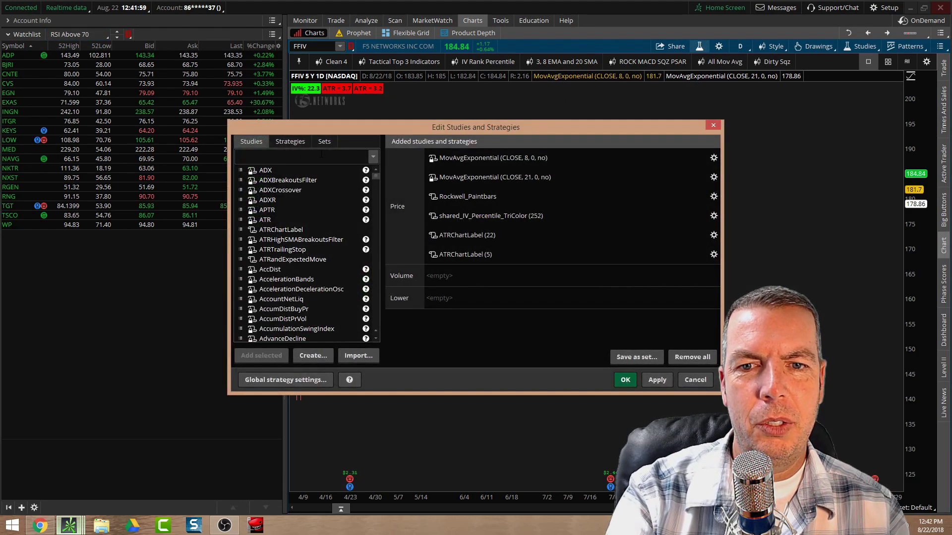
click(322, 155)
text(rs)
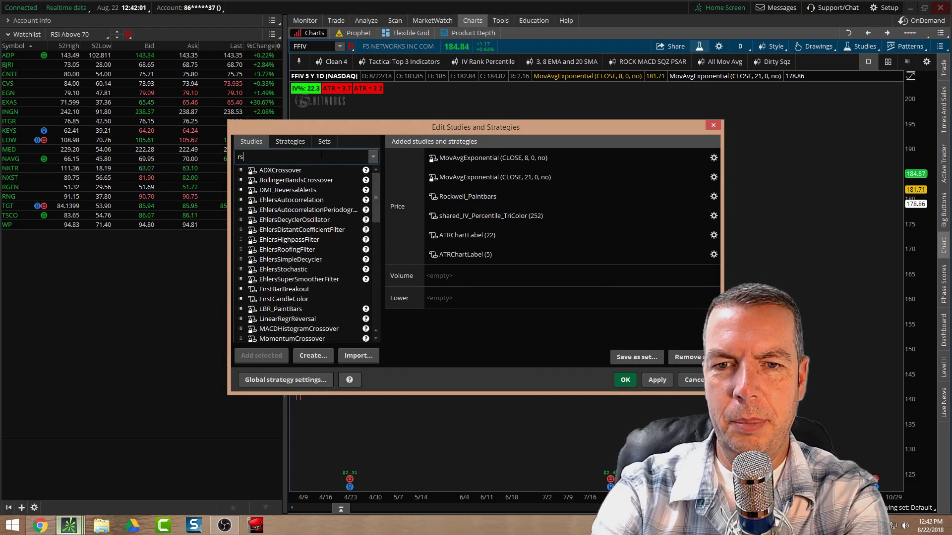
text(i)
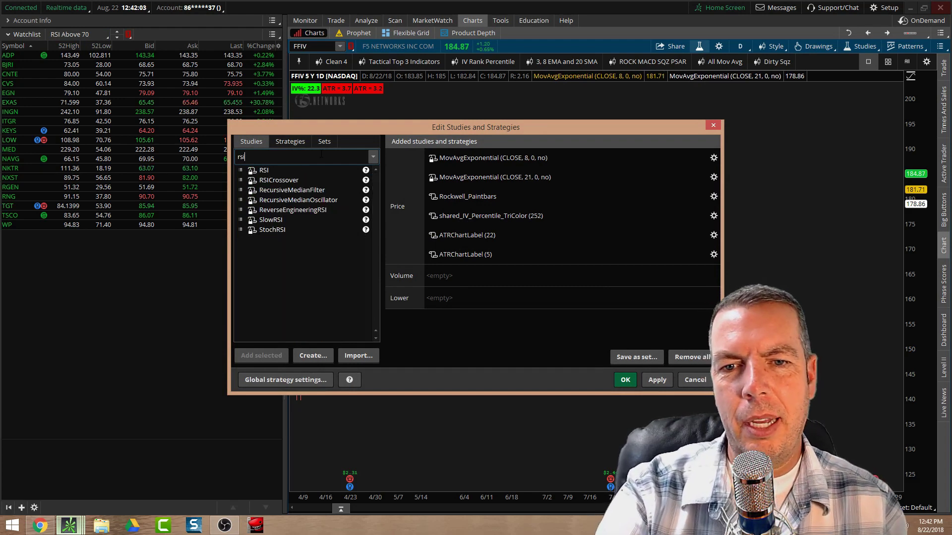
click(271, 174)
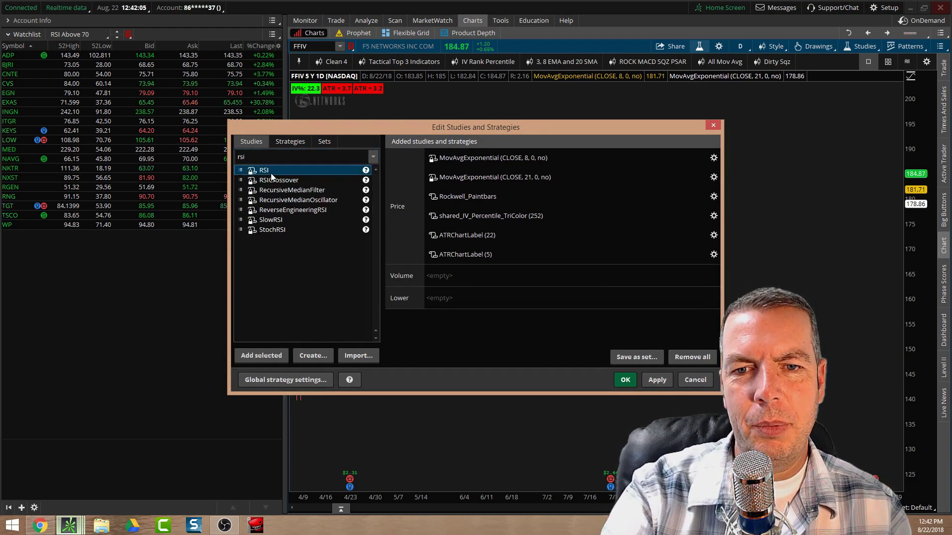
double_click(271, 174)
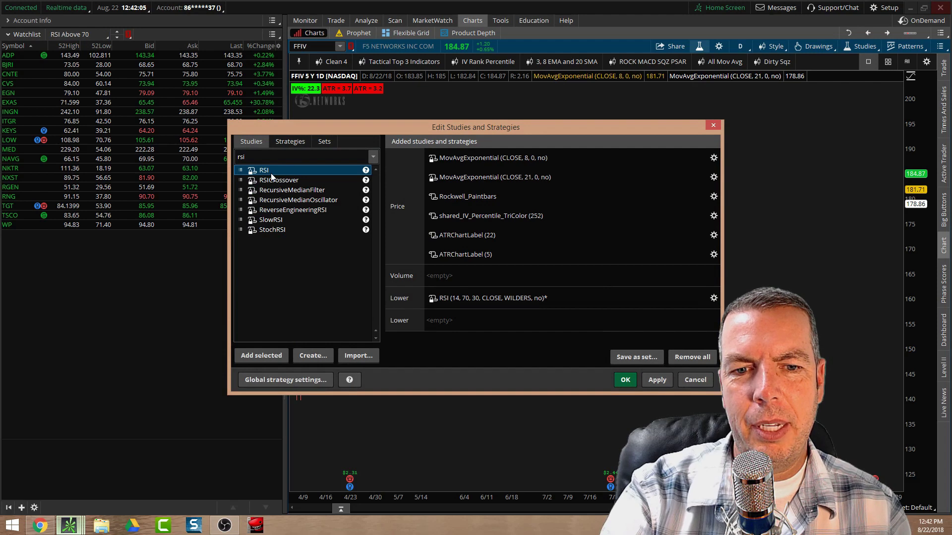
click(654, 380)
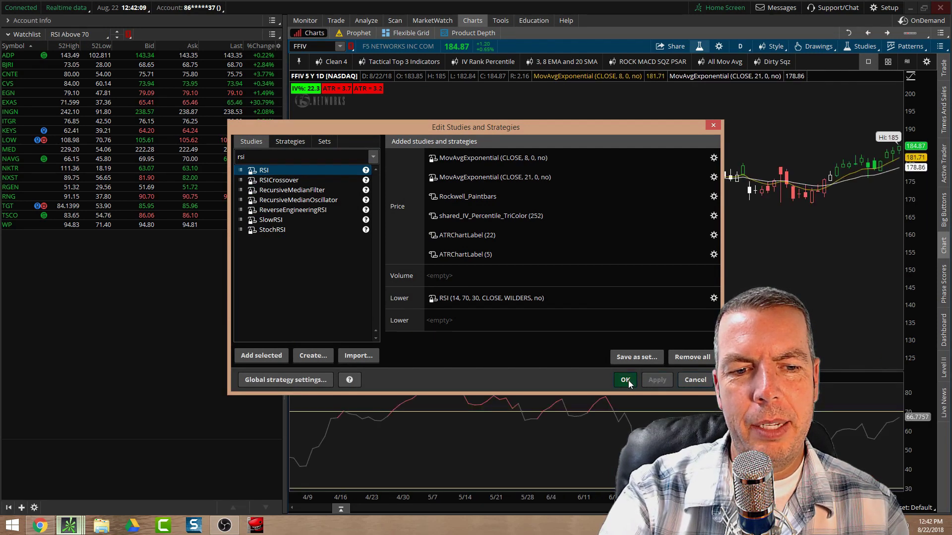
click(626, 380)
View the CVS, EGN, INGN and LOW charts with their RSI from the linked watchlist, collapsing the order entry tools along the way
scroll(683, 421, up, 3)
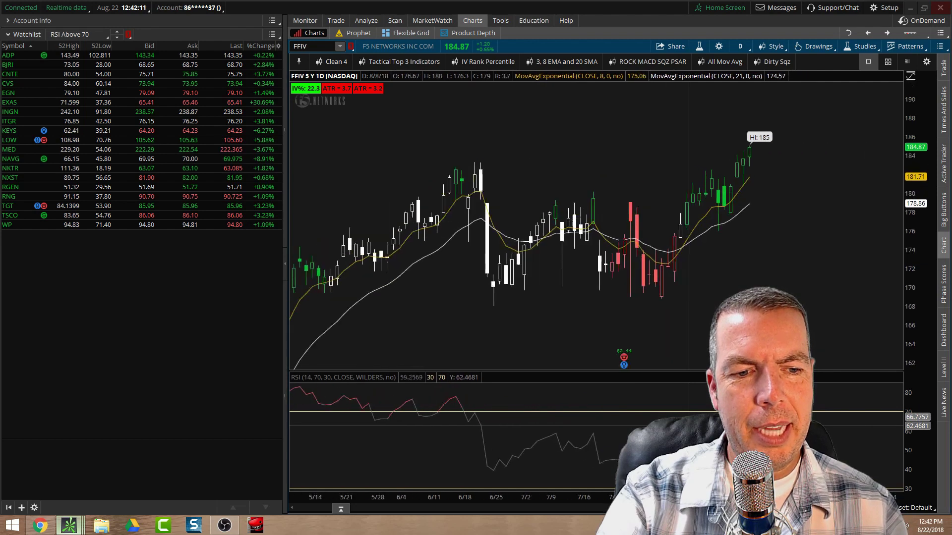
scroll(683, 421, down, 2)
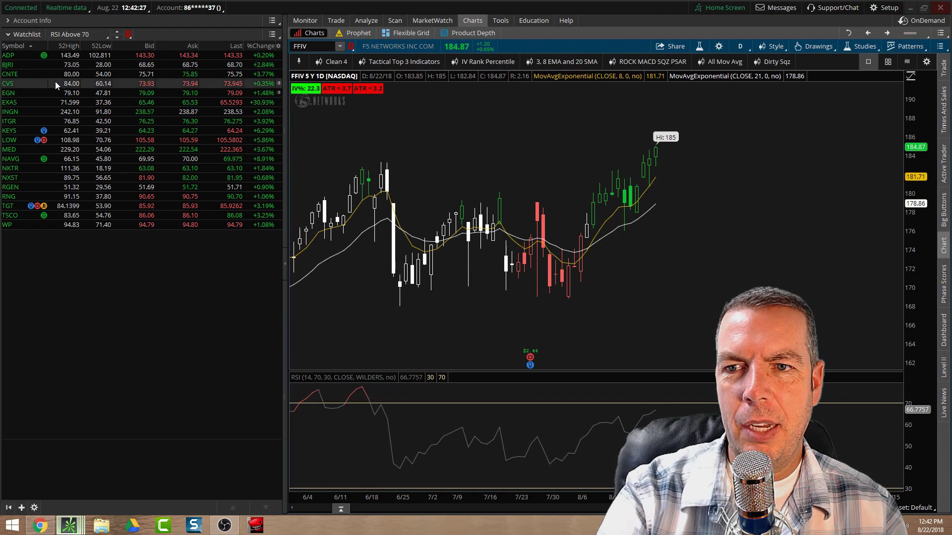
click(147, 87)
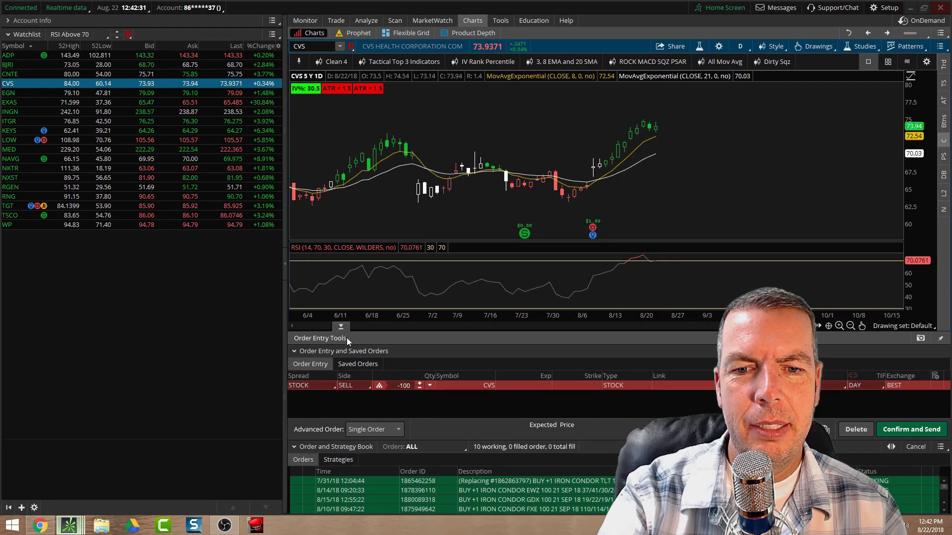
click(341, 326)
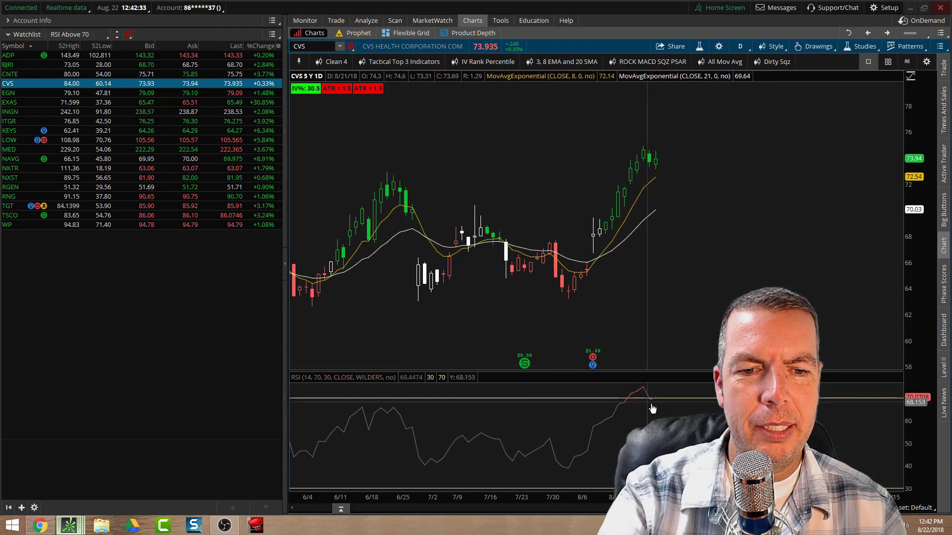
click(103, 93)
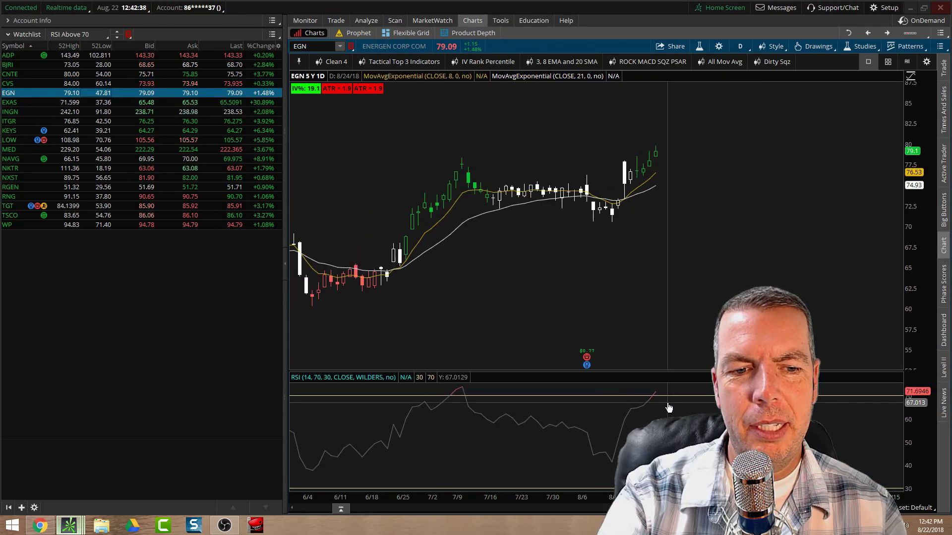
click(79, 112)
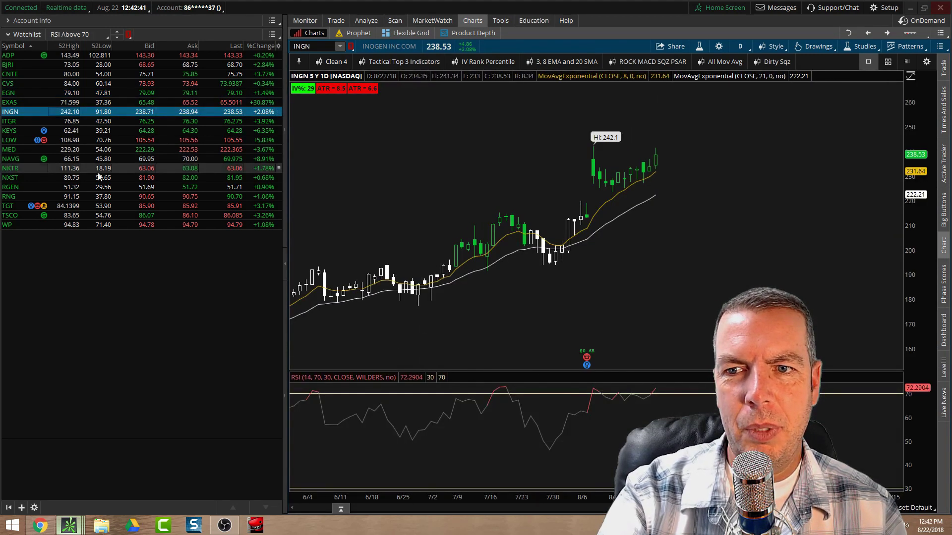
click(52, 140)
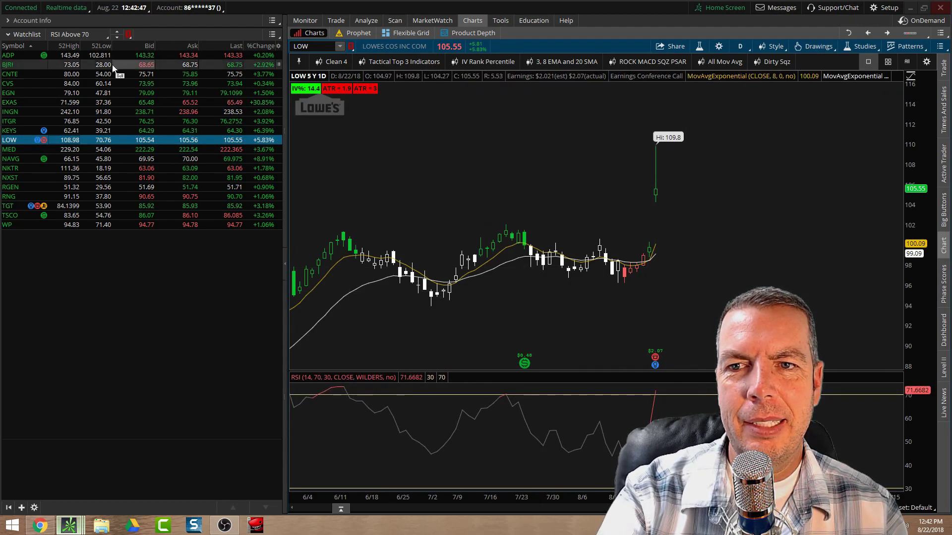
click(83, 35)
mouse_move(81, 100)
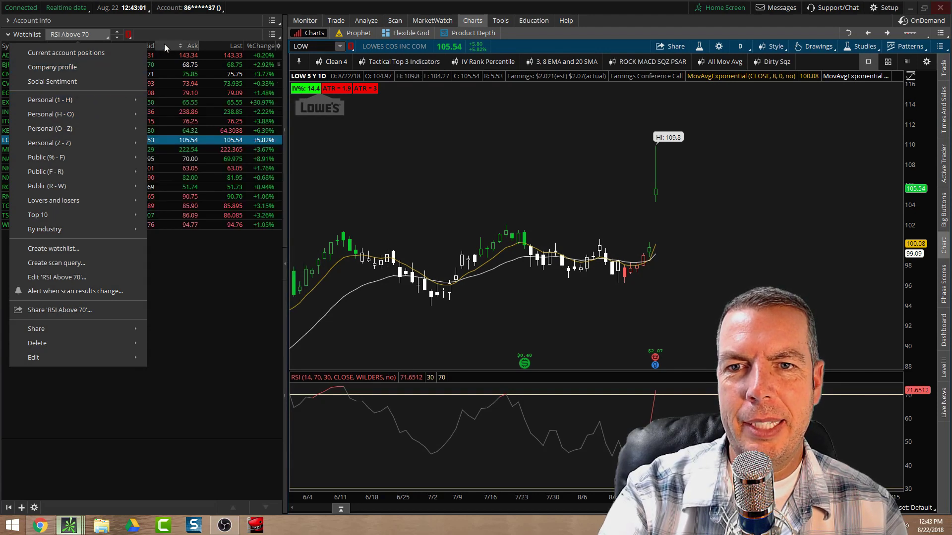
click(256, 306)
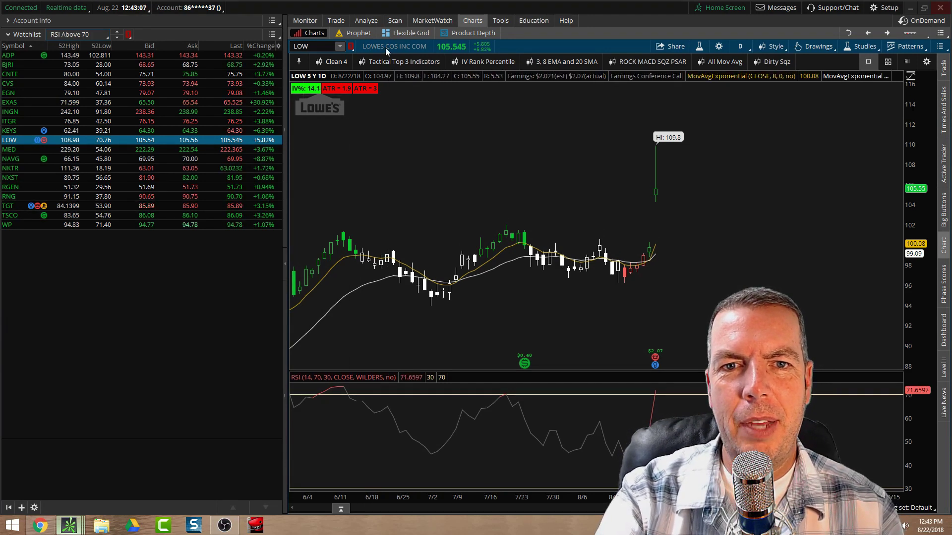
Switch to the Stock Hacker scan page and load the personal scan query RSI Above 70
mouse_move(395, 19)
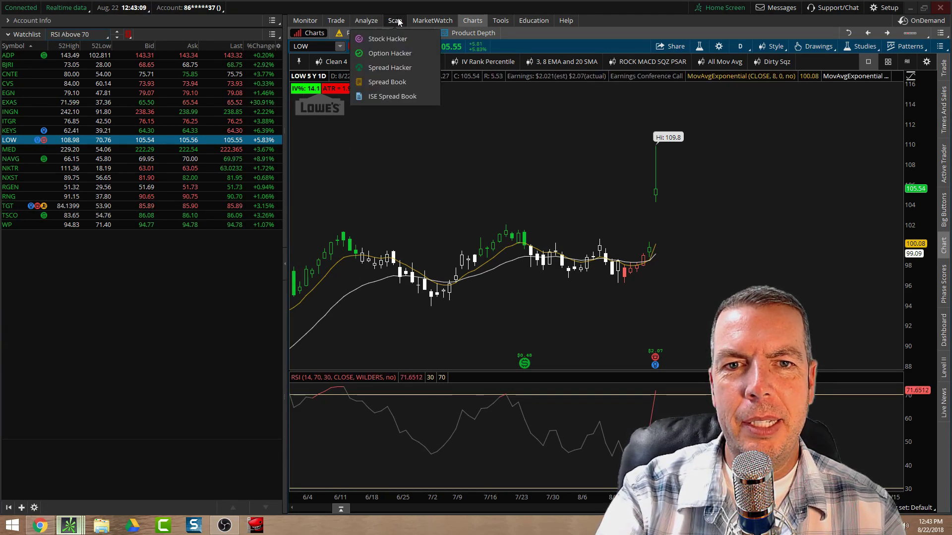
click(398, 22)
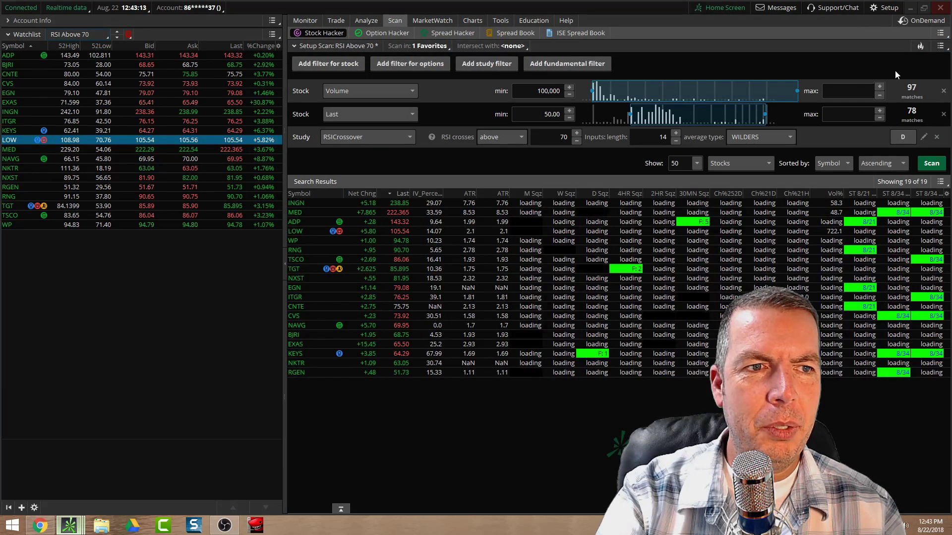
click(939, 46)
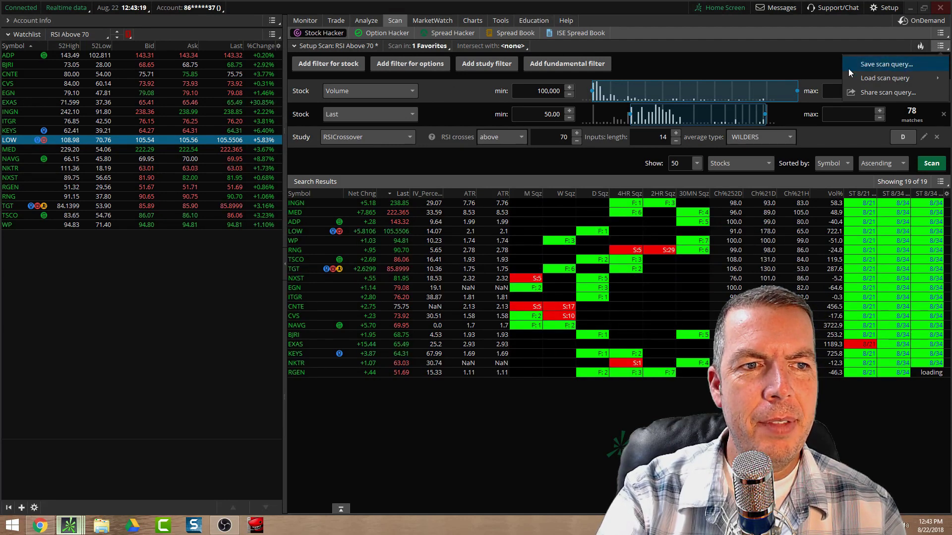
mouse_move(868, 81)
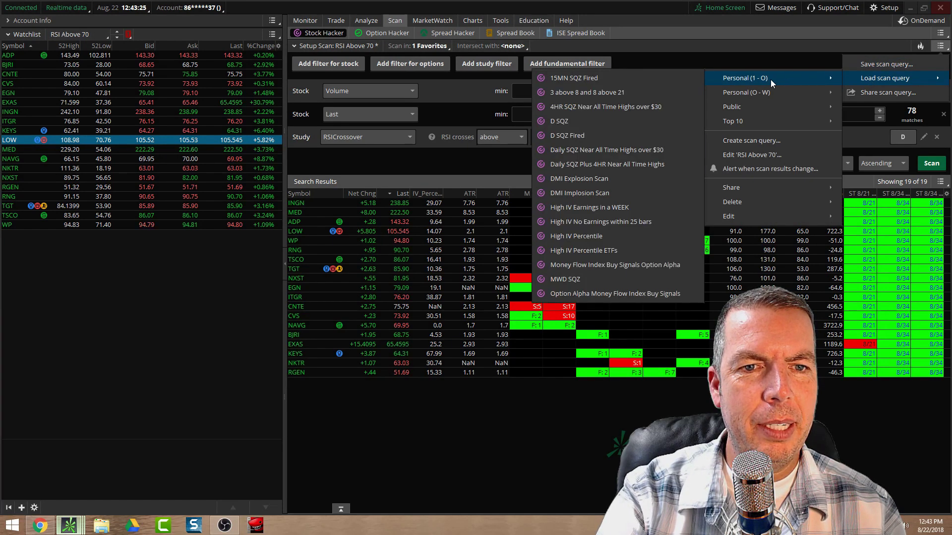
mouse_move(754, 97)
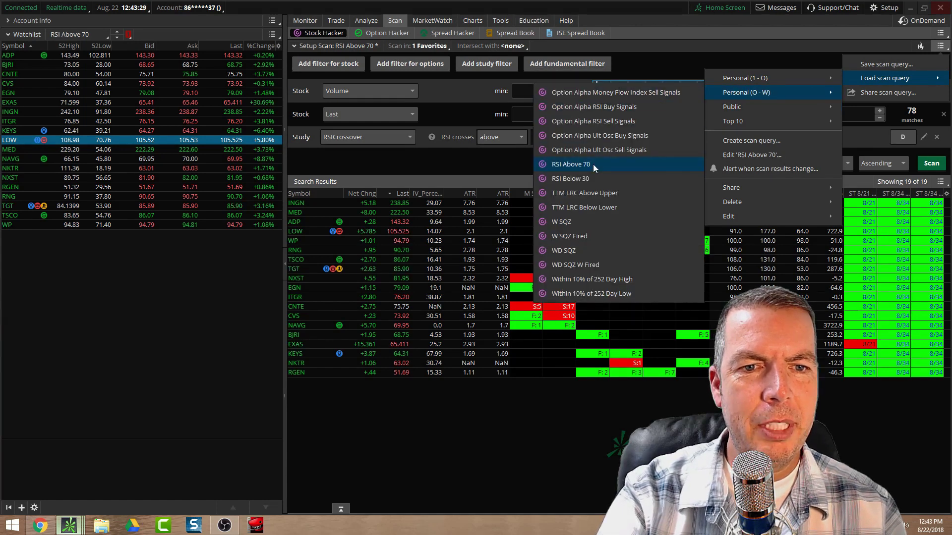
click(568, 165)
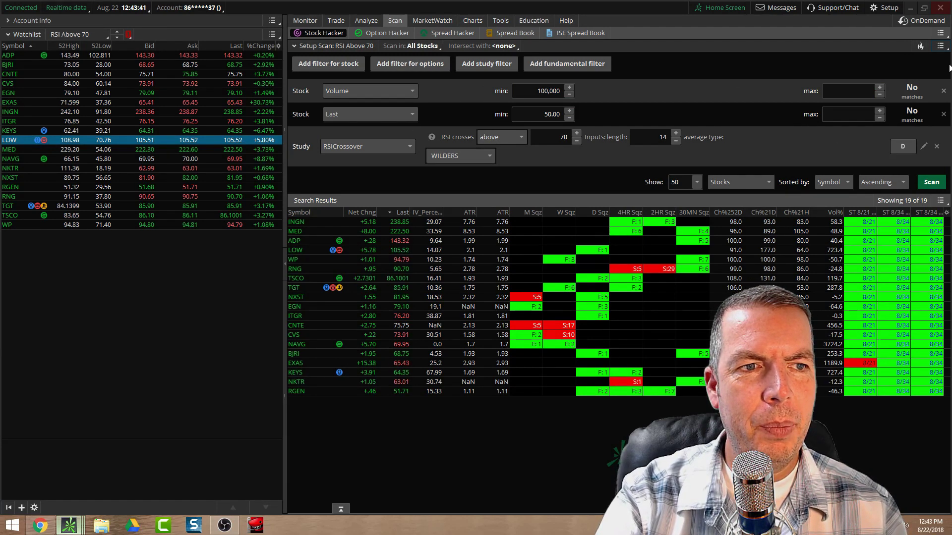
click(940, 46)
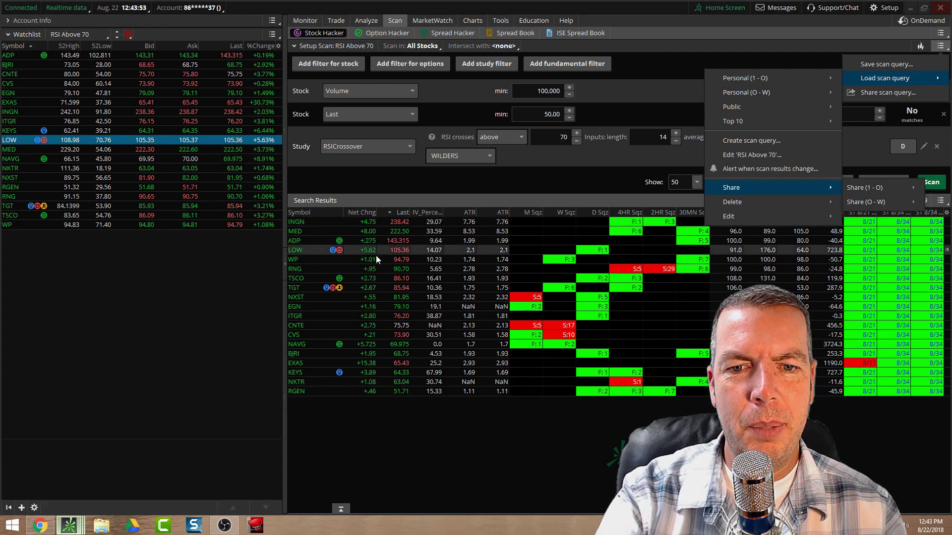
click(412, 439)
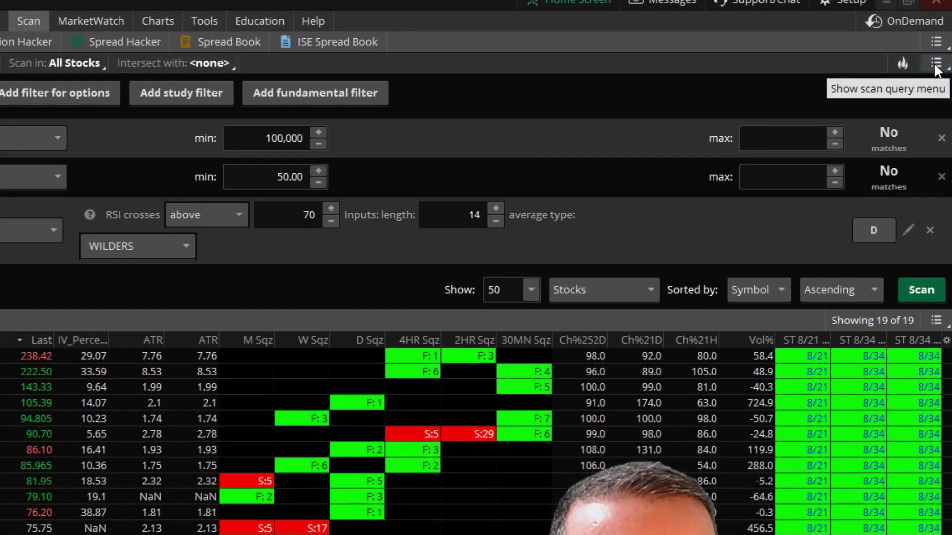
click(935, 58)
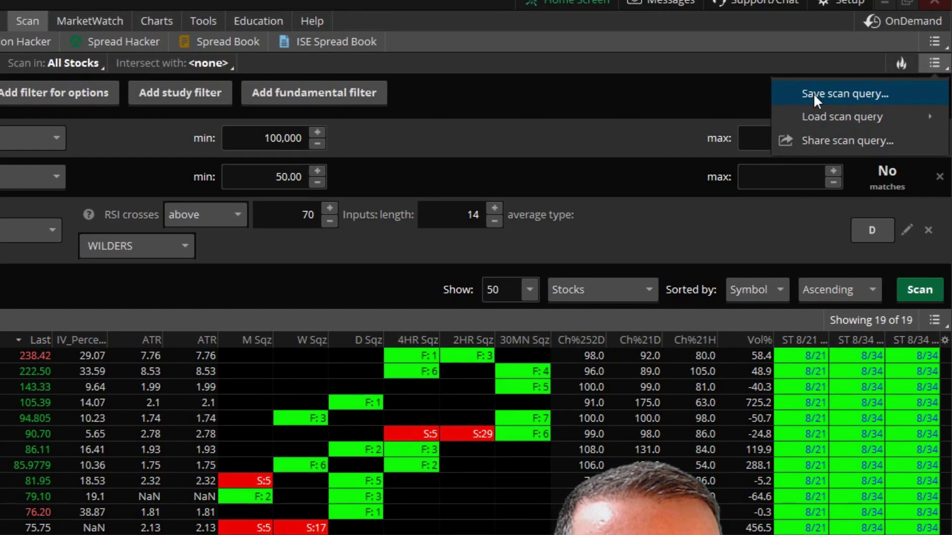
Try to save the scan's search results as a watchlist
click(935, 320)
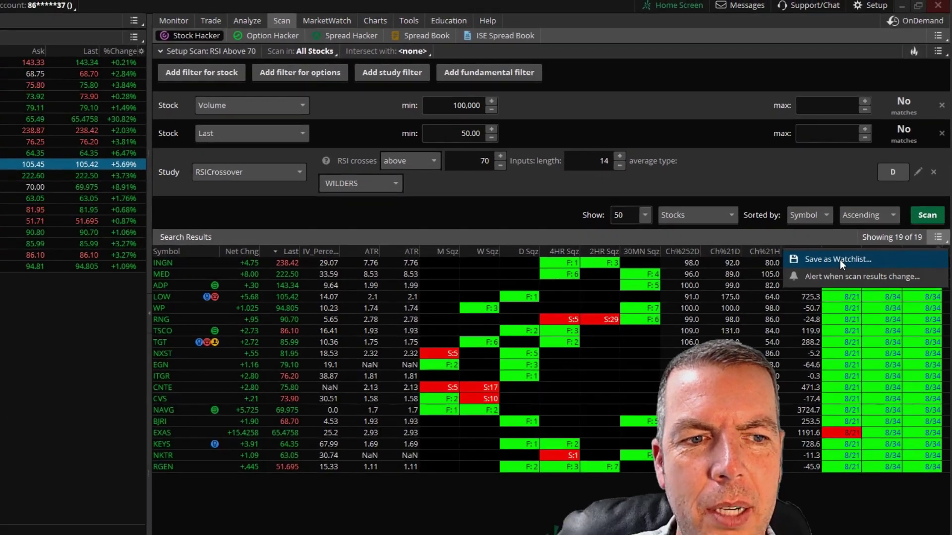
click(794, 351)
drag(831, 212, 354, 134)
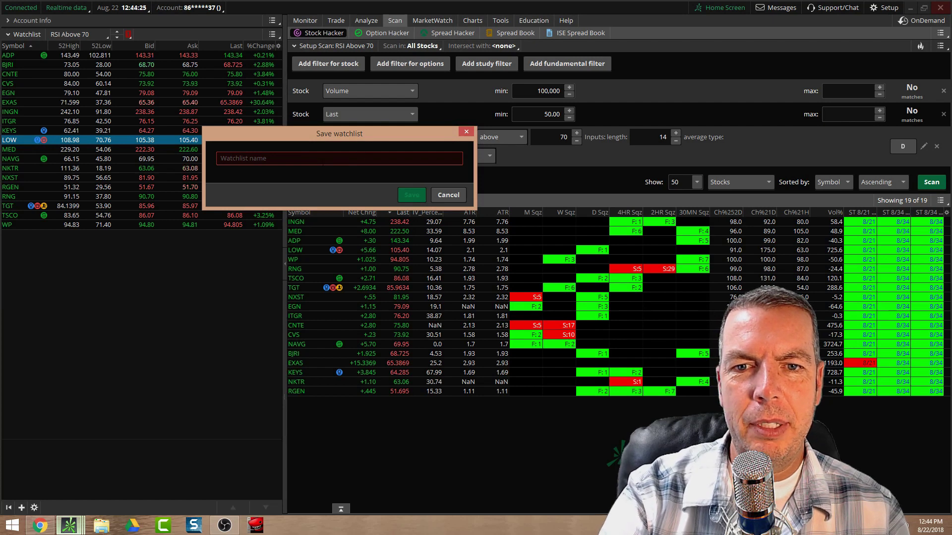
drag(356, 132, 391, 105)
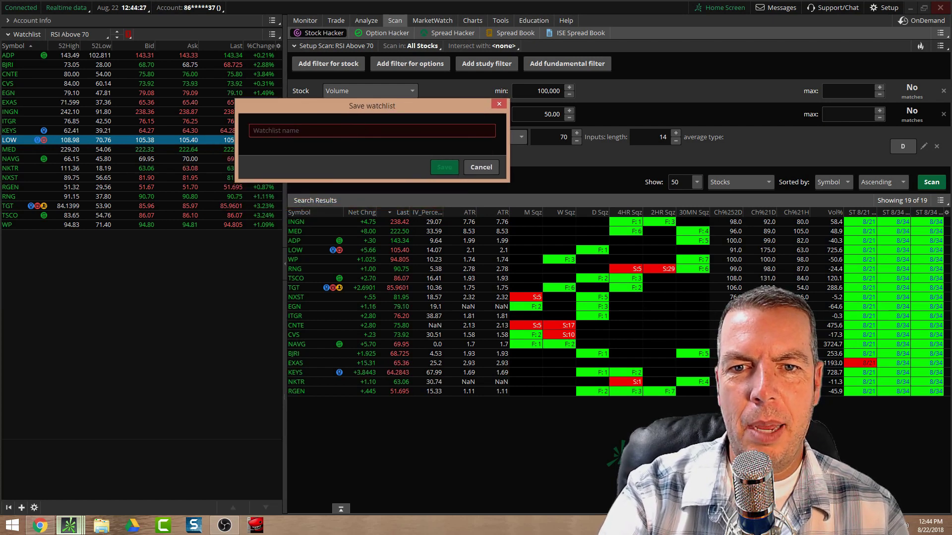
click(488, 168)
Choose RSI Above 70 again from the personal lists for the sidebar watchlist
click(83, 37)
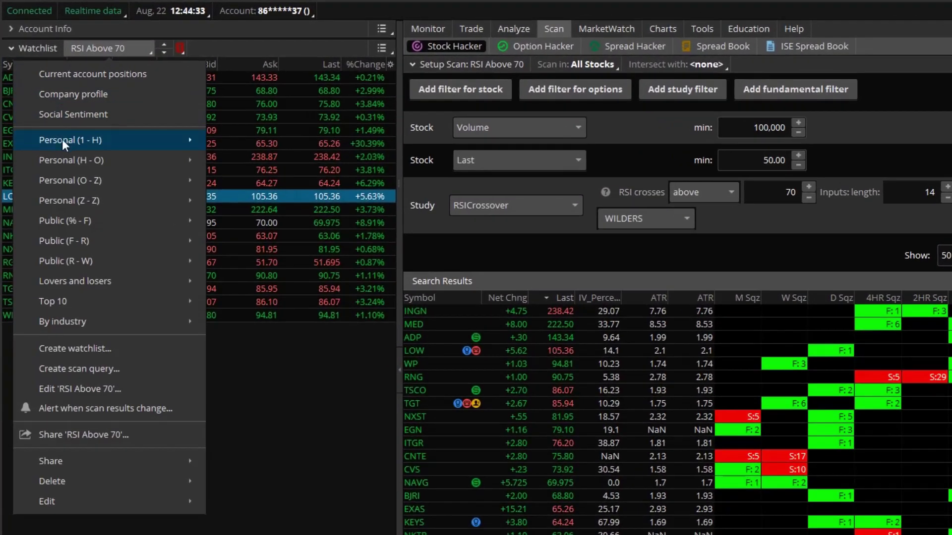
mouse_move(45, 107)
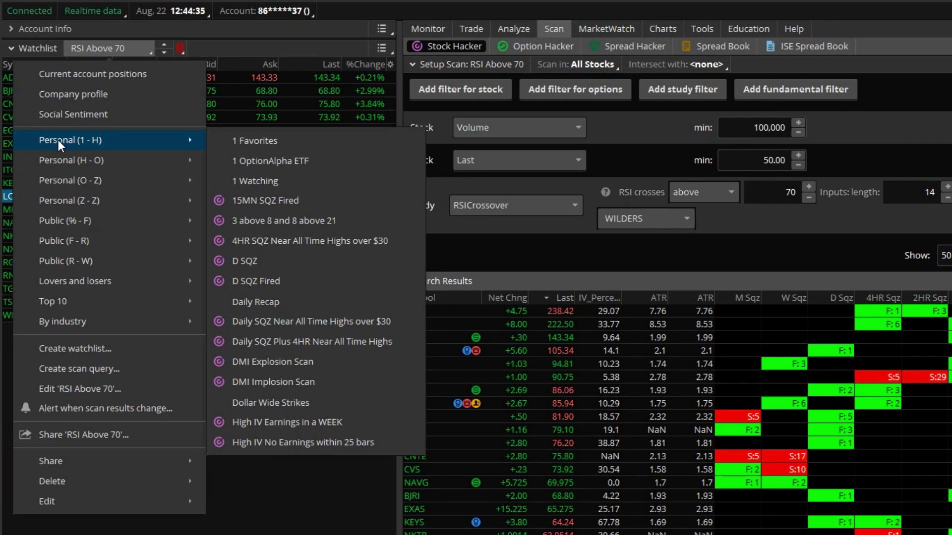
mouse_move(58, 160)
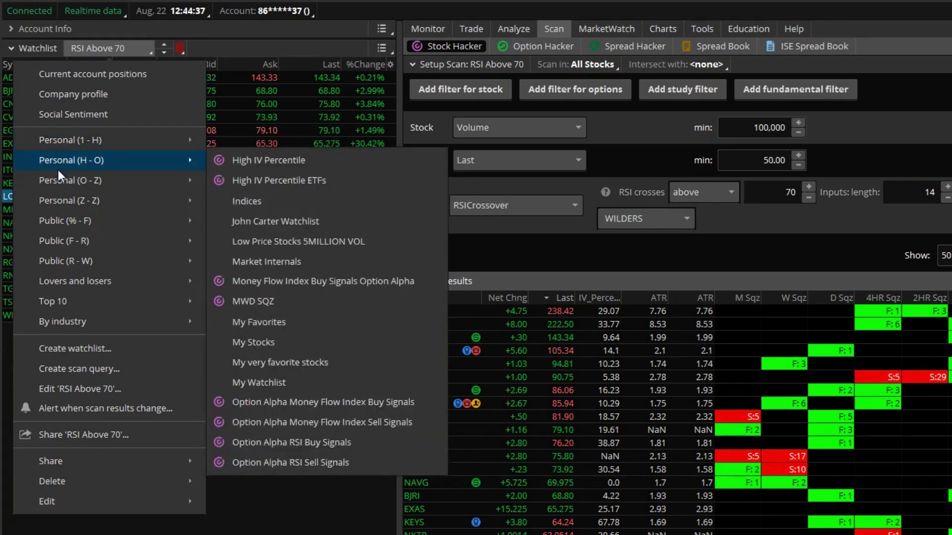
mouse_move(59, 180)
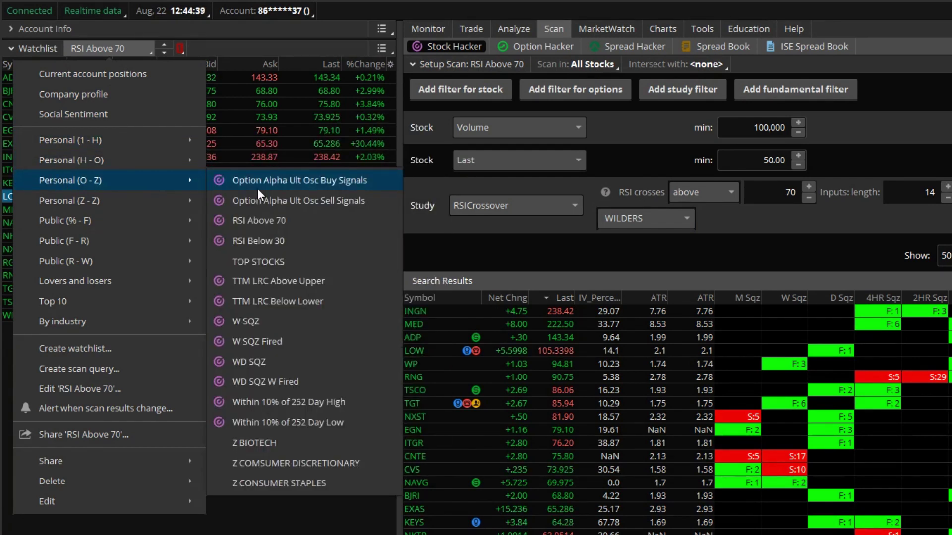
click(264, 223)
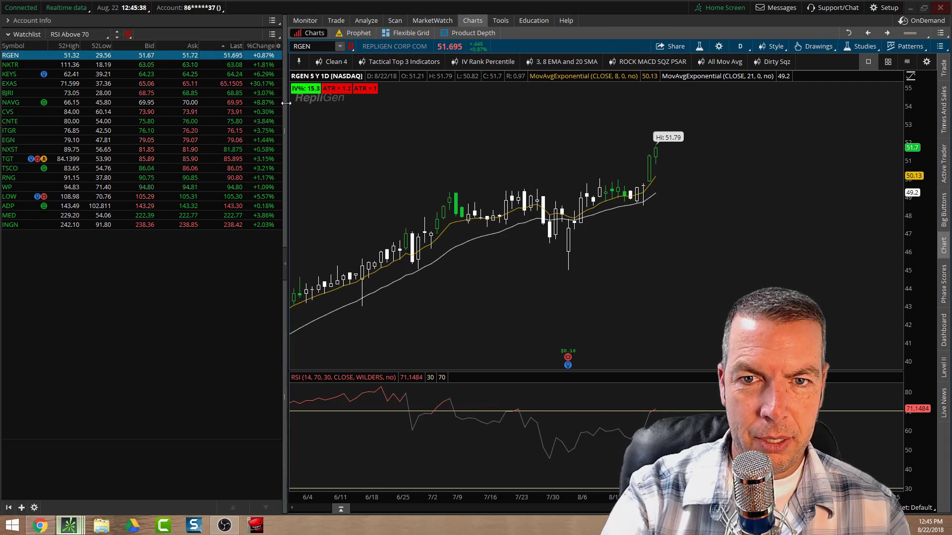
Widen the sidebar and detach the watchlist gadget into its own window
drag(286, 103, 367, 101)
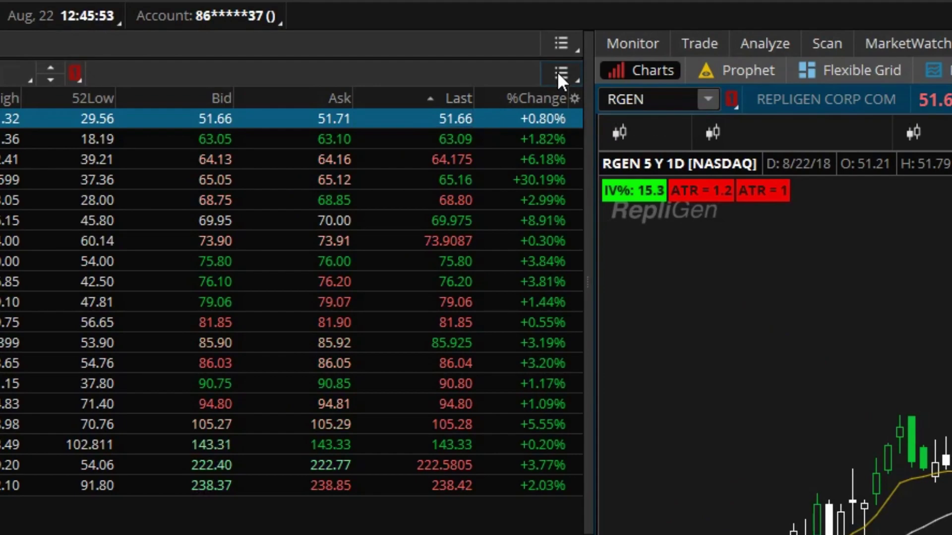
click(353, 34)
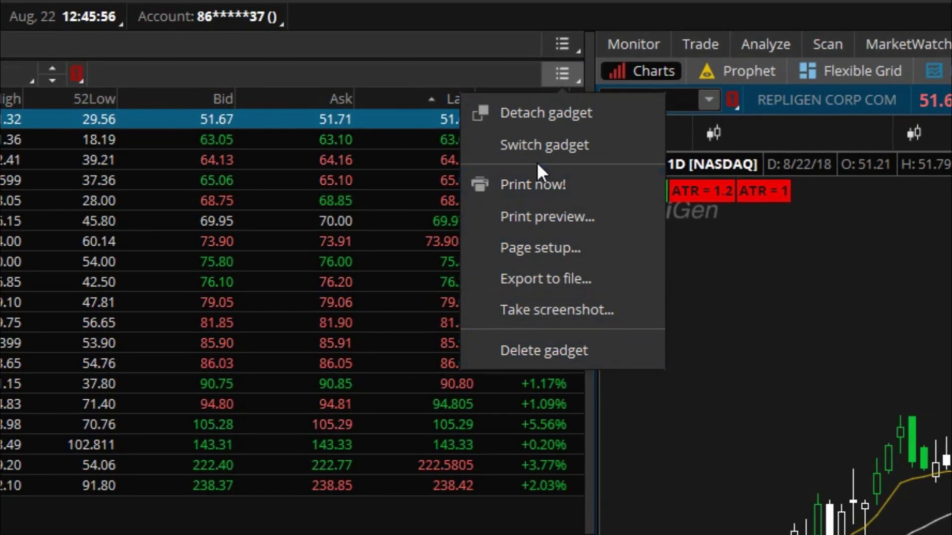
click(548, 120)
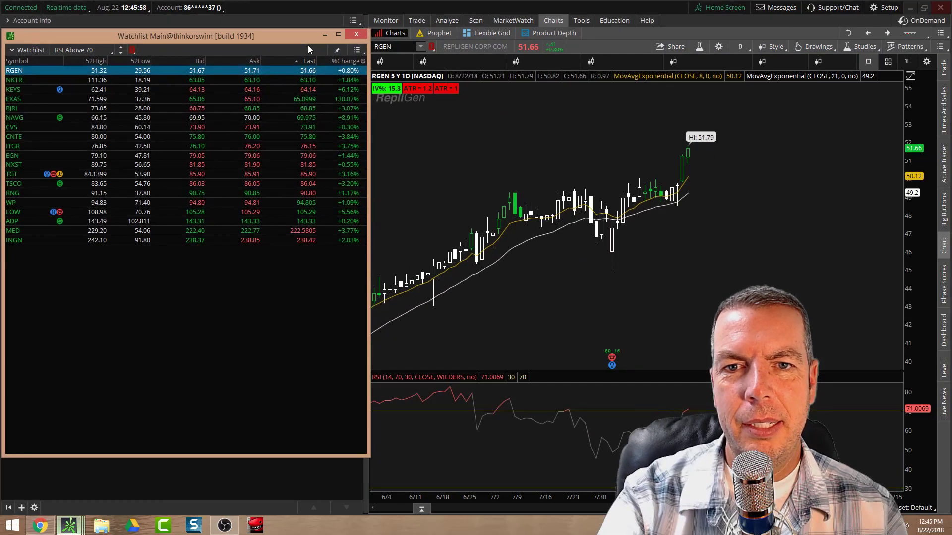
Move the detached watchlist window away from its docked position and collapse the main window's sidebar to widen the chart
drag(304, 40, 440, 78)
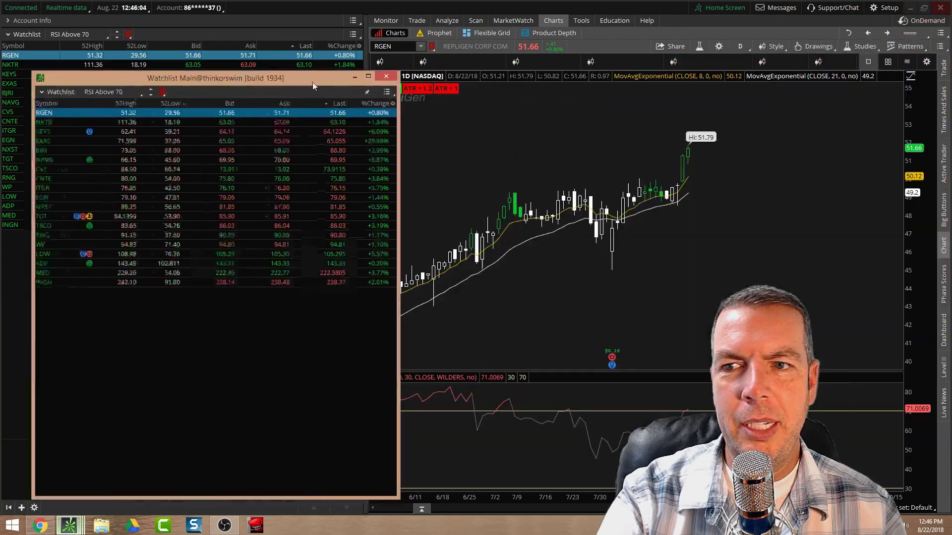
click(491, 69)
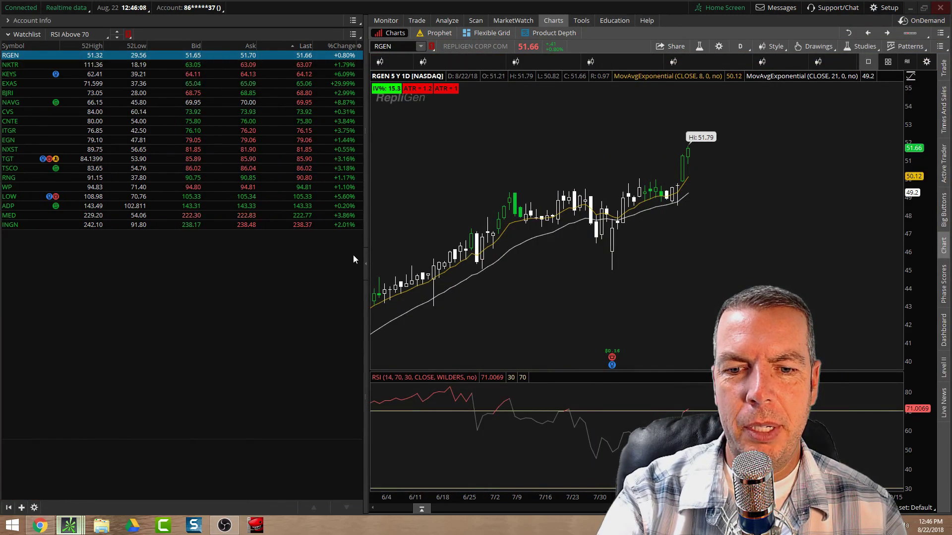
click(366, 268)
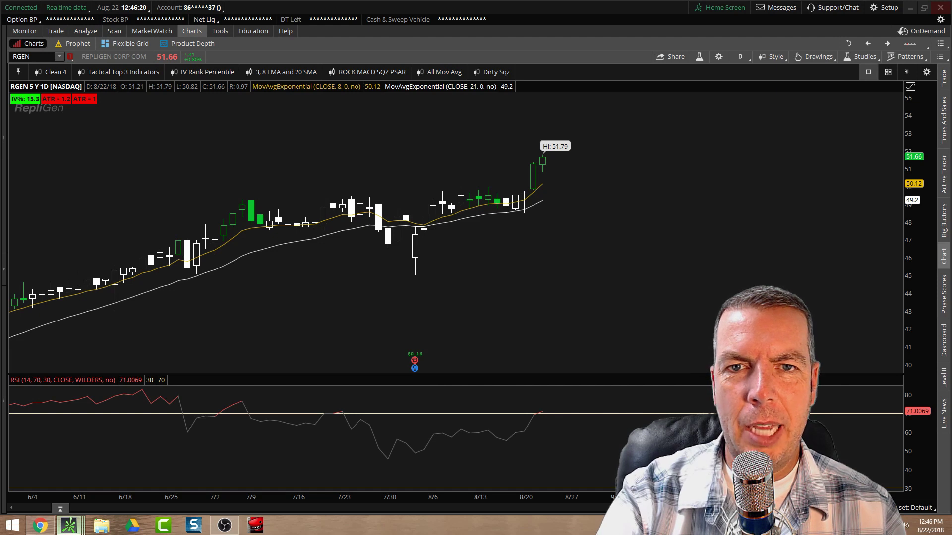
Place the detached RSI Above 70 watchlist over the chart at a narrower width and pin it to stay on top
drag(951, 61, 782, 58)
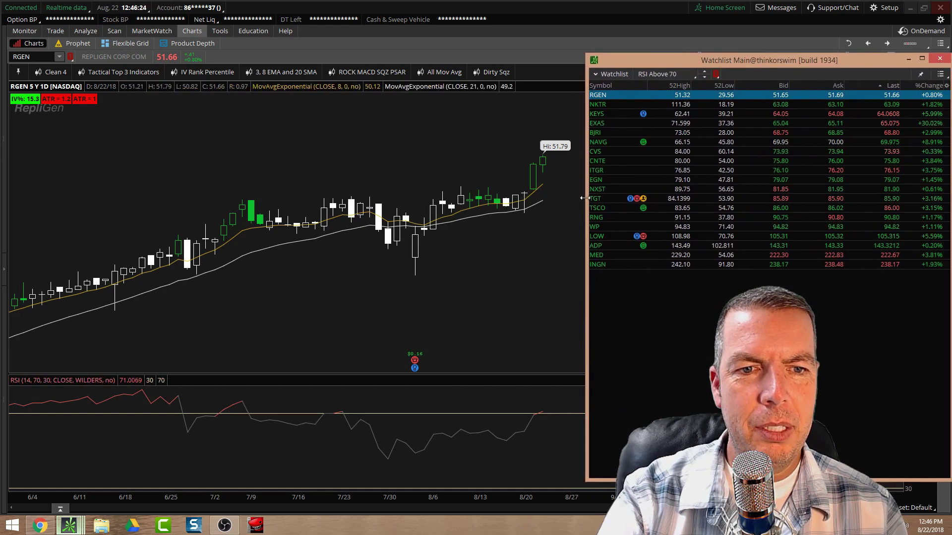
drag(585, 199, 741, 198)
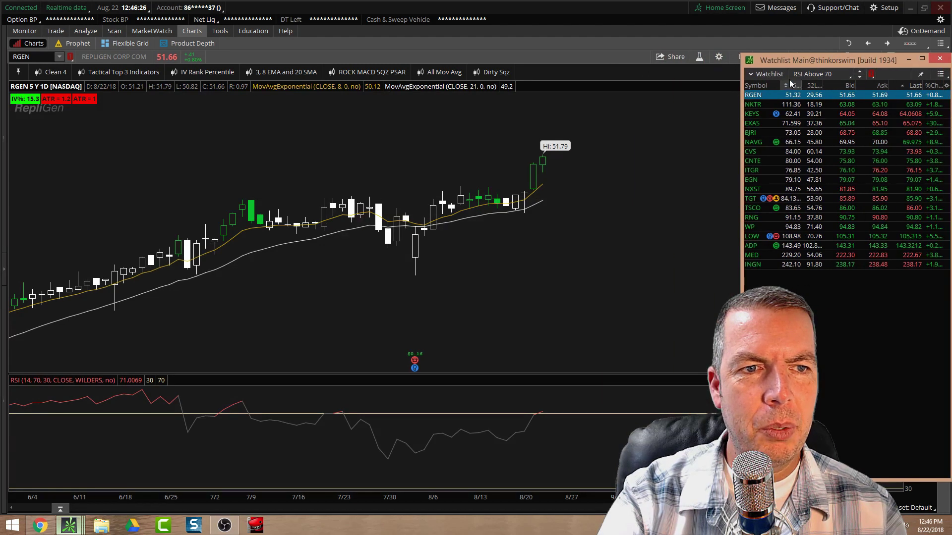
drag(792, 61, 693, 253)
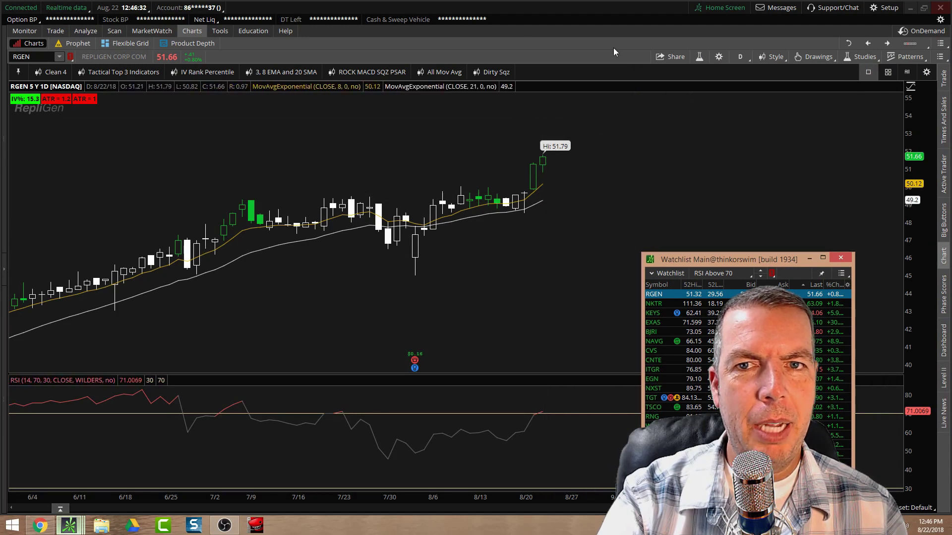
click(821, 274)
drag(771, 264, 735, 179)
Load KEYS, BJRI, CVS and ITGR in turn on the chart from the pinned watchlist, collapsing the order entry section before ITGR
click(710, 227)
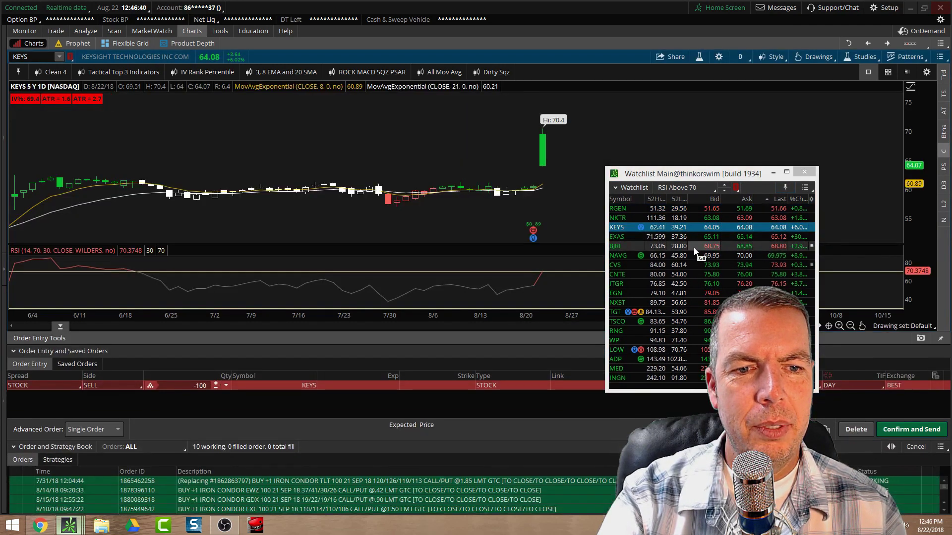
click(694, 247)
click(695, 265)
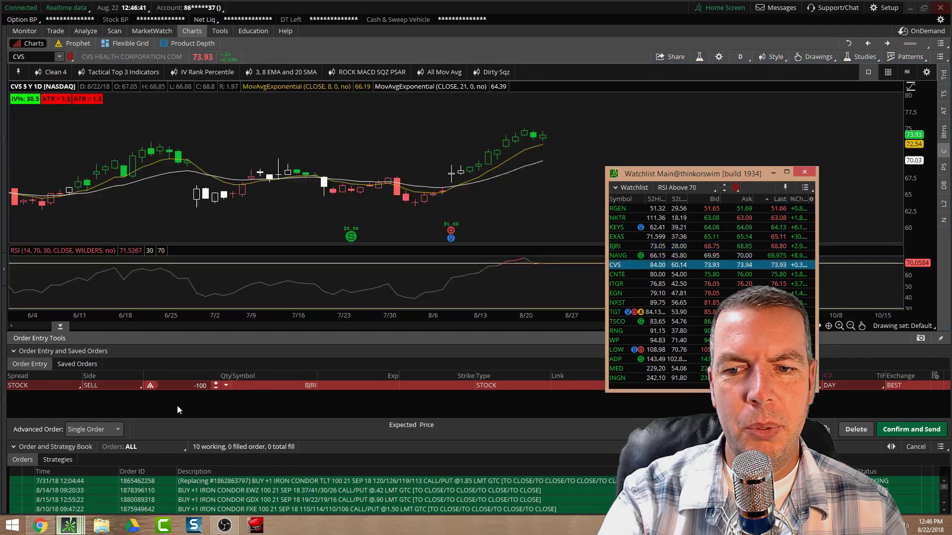
click(60, 330)
click(616, 284)
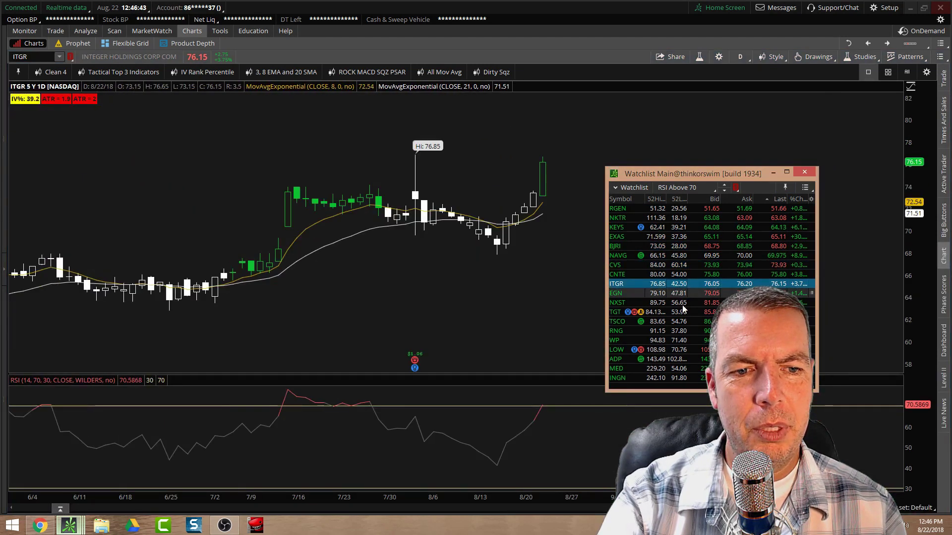
Activate the main window to test the watchlist's pinning, and move the watchlist higher over the price chart
click(547, 44)
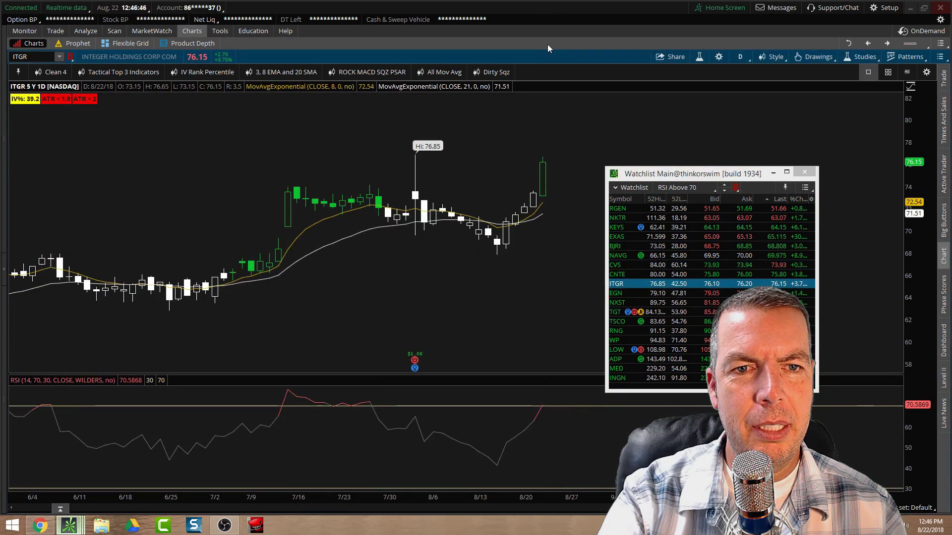
drag(694, 177, 592, 92)
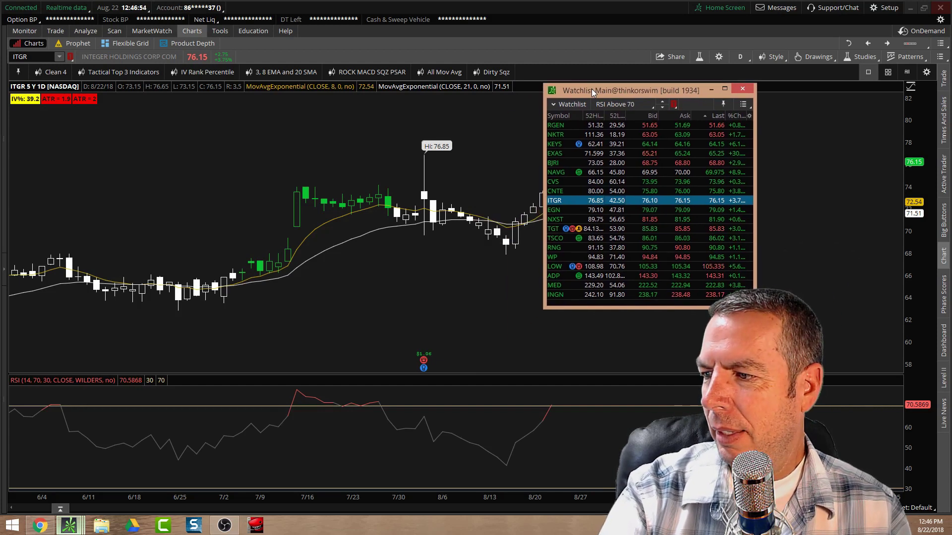